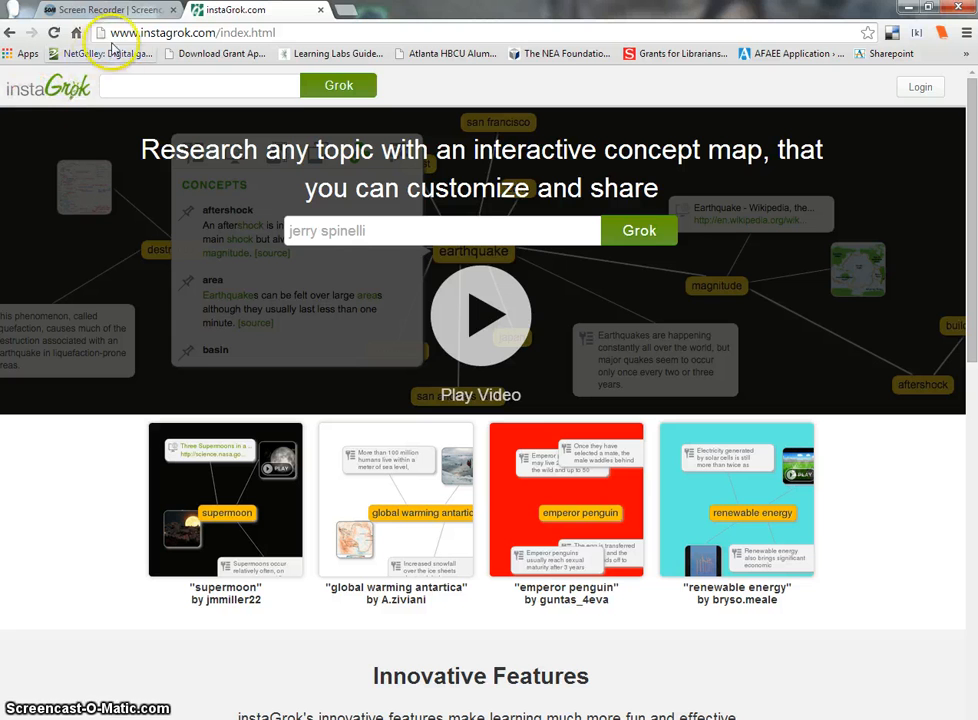
Step: Search instaGrok for the topic "genocide" to generate its concept map
click(359, 231)
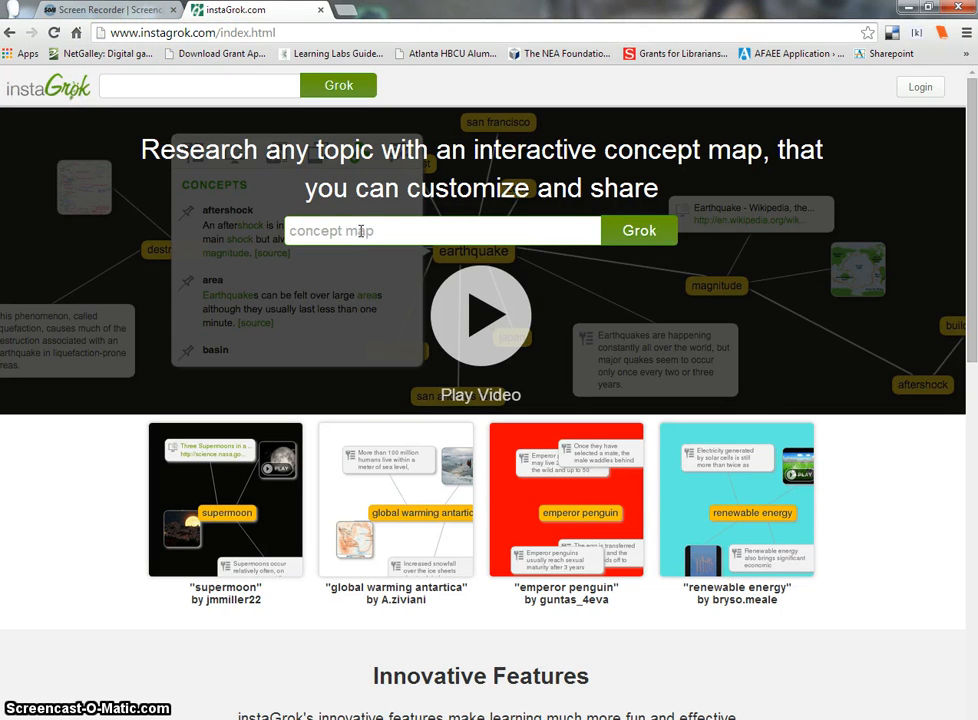
text(genocide)
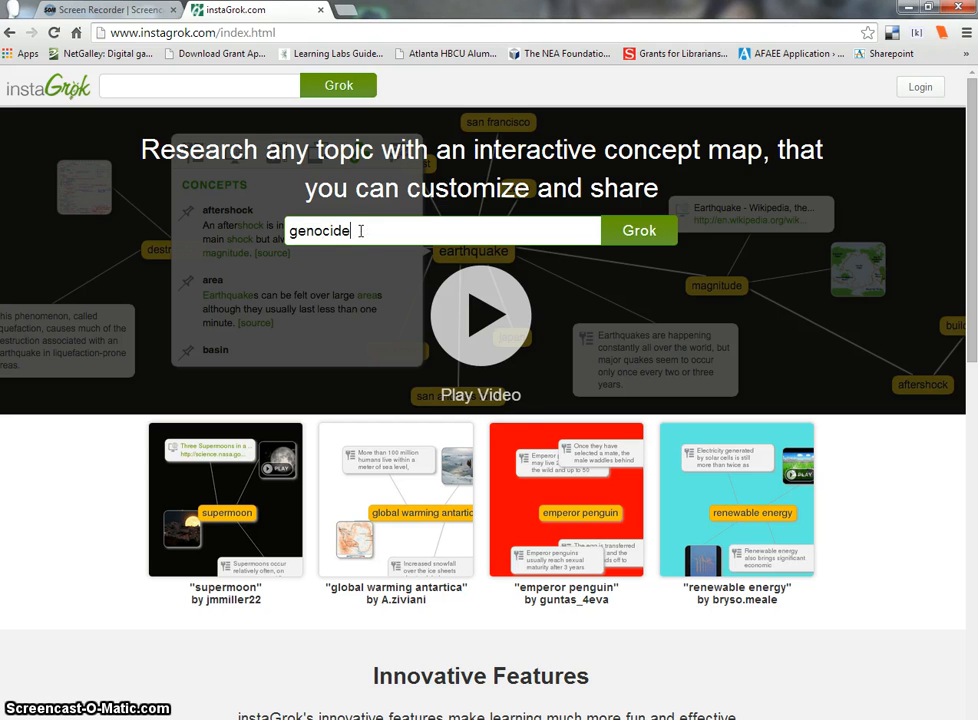
key(Return)
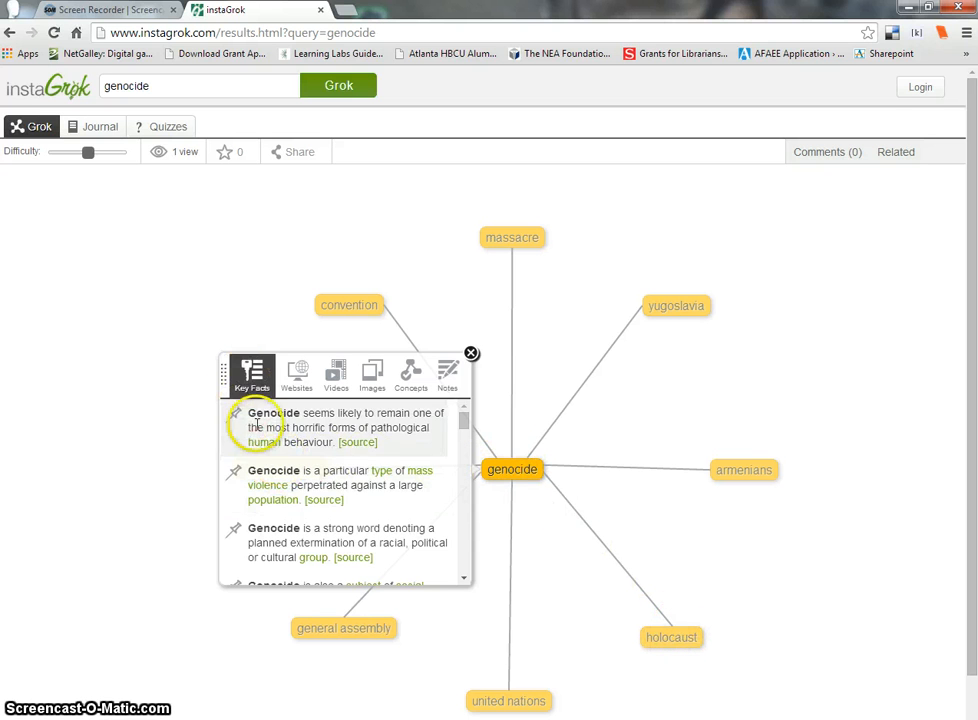
Step: Look through the websites and videos offered for the genocide topic, and return to its key facts
click(295, 383)
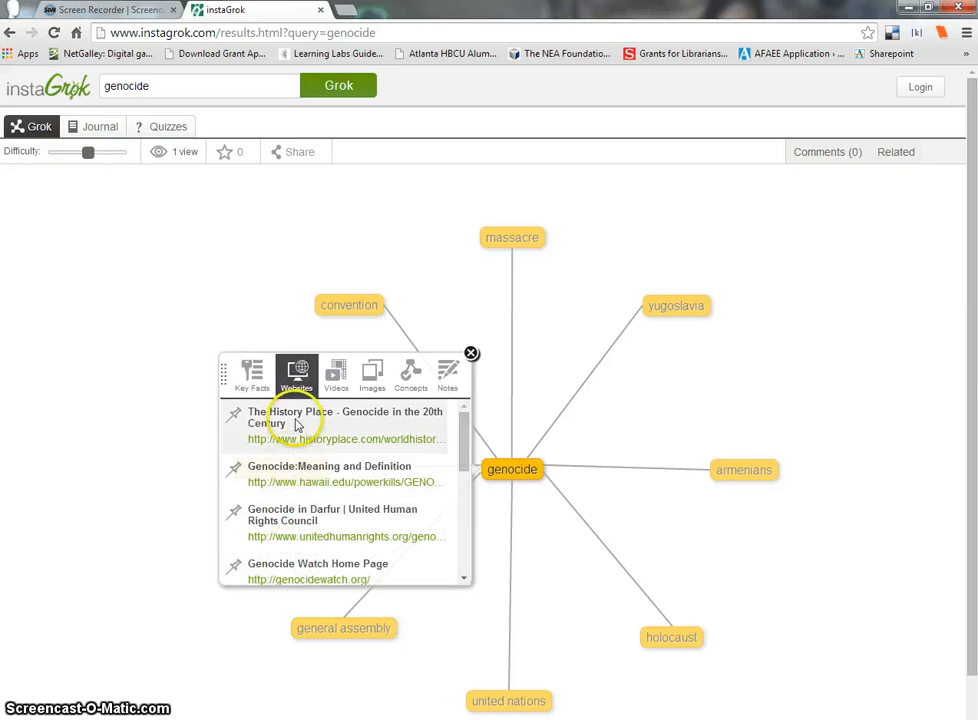
click(337, 374)
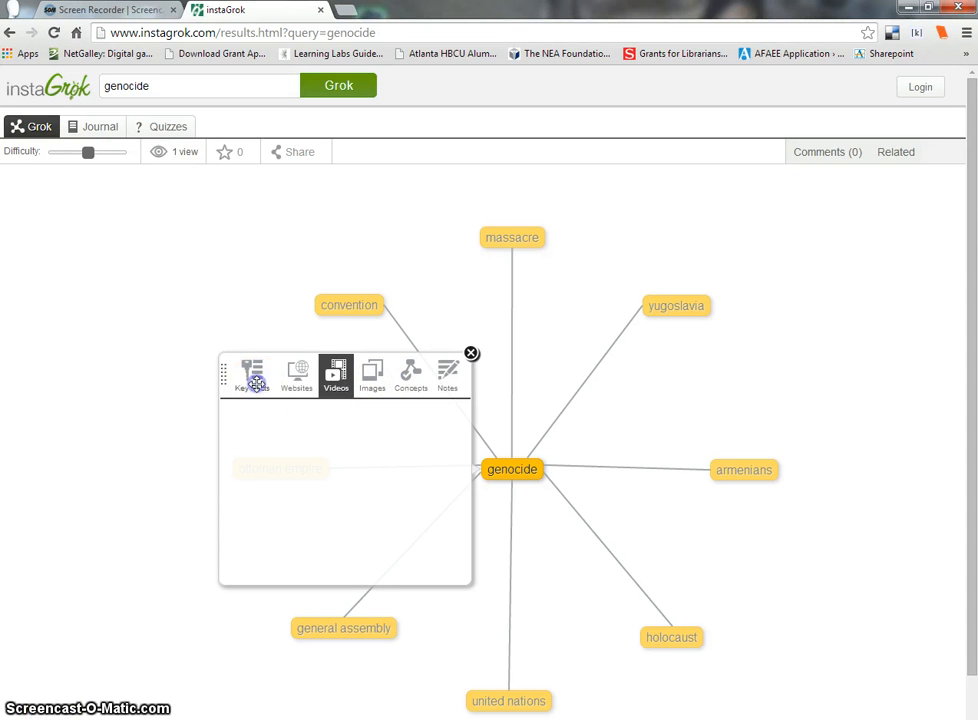
click(251, 380)
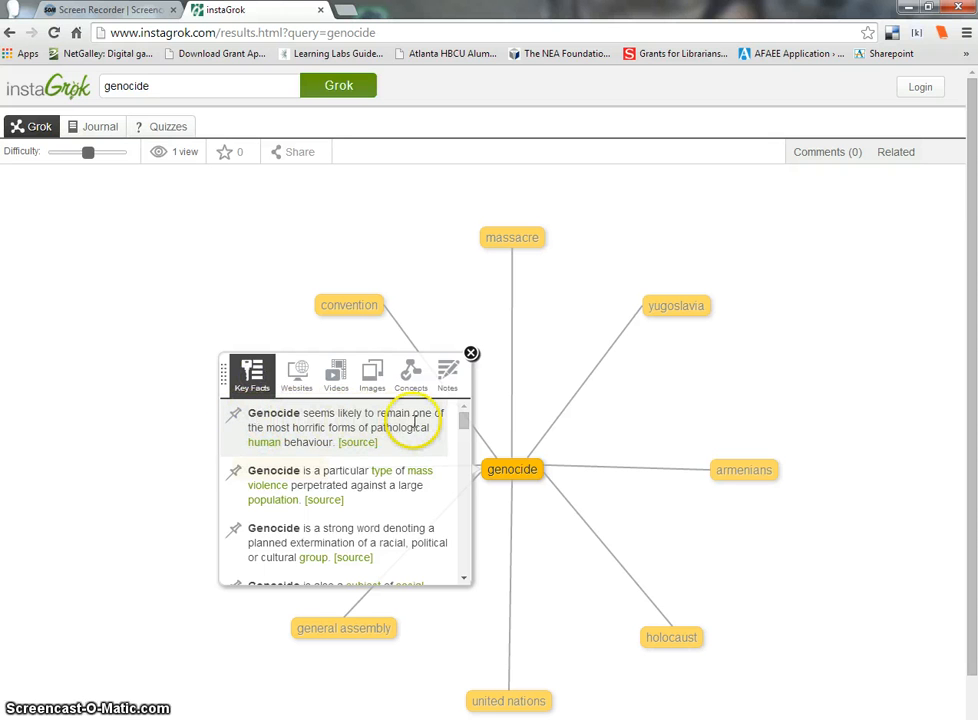
Step: Open the source of the first genocide key fact, examine its definitions and the linked Britannica page, and close the preview
click(359, 446)
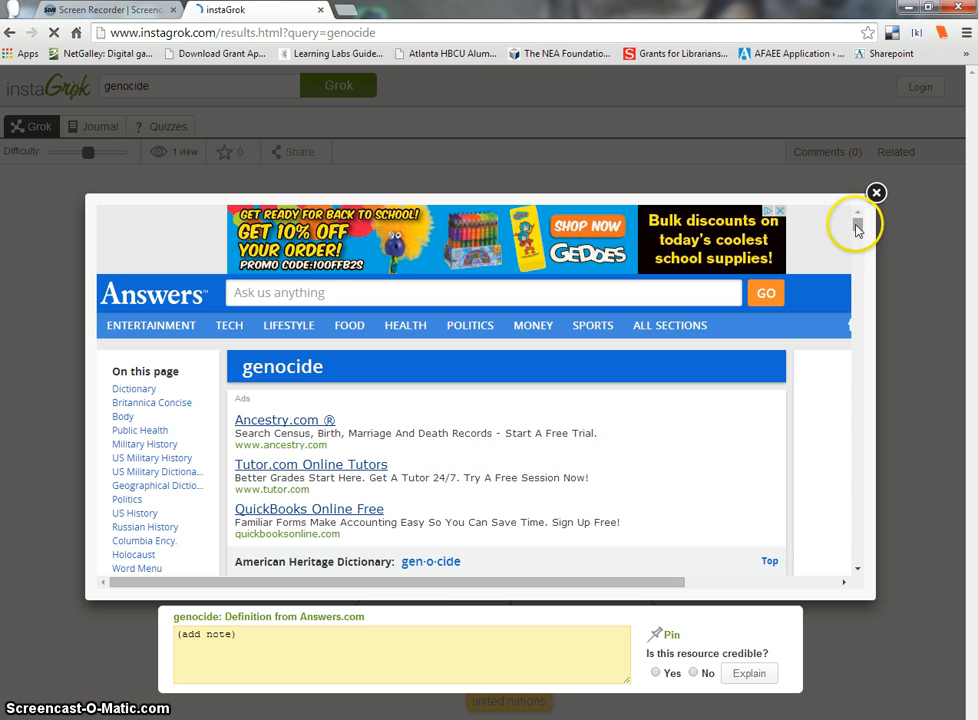
drag(857, 228, 859, 236)
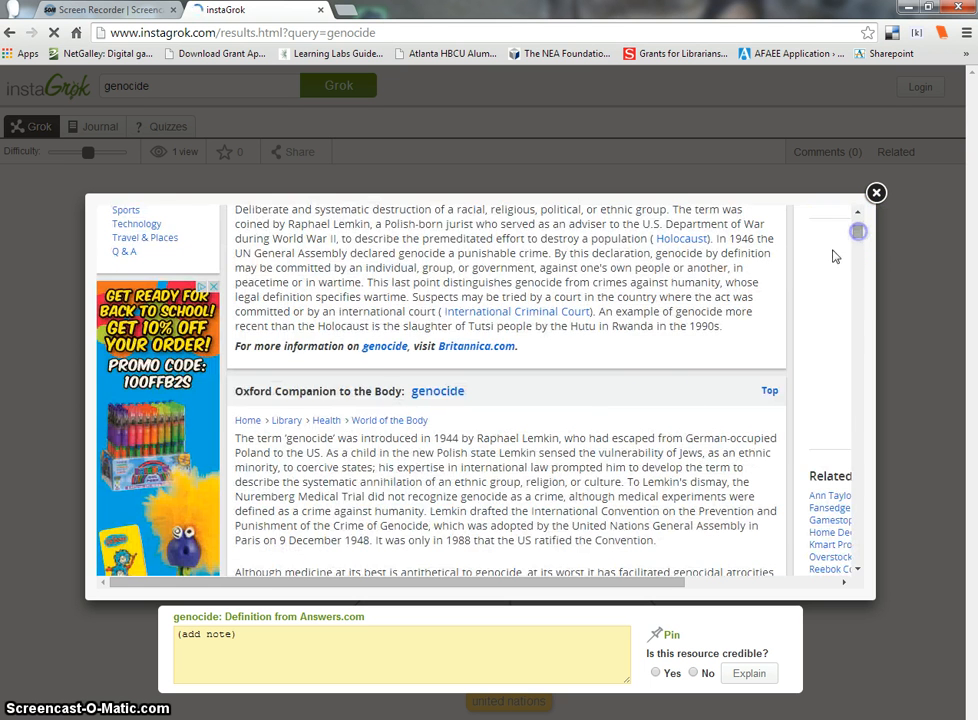
scroll(655, 418, up, 4)
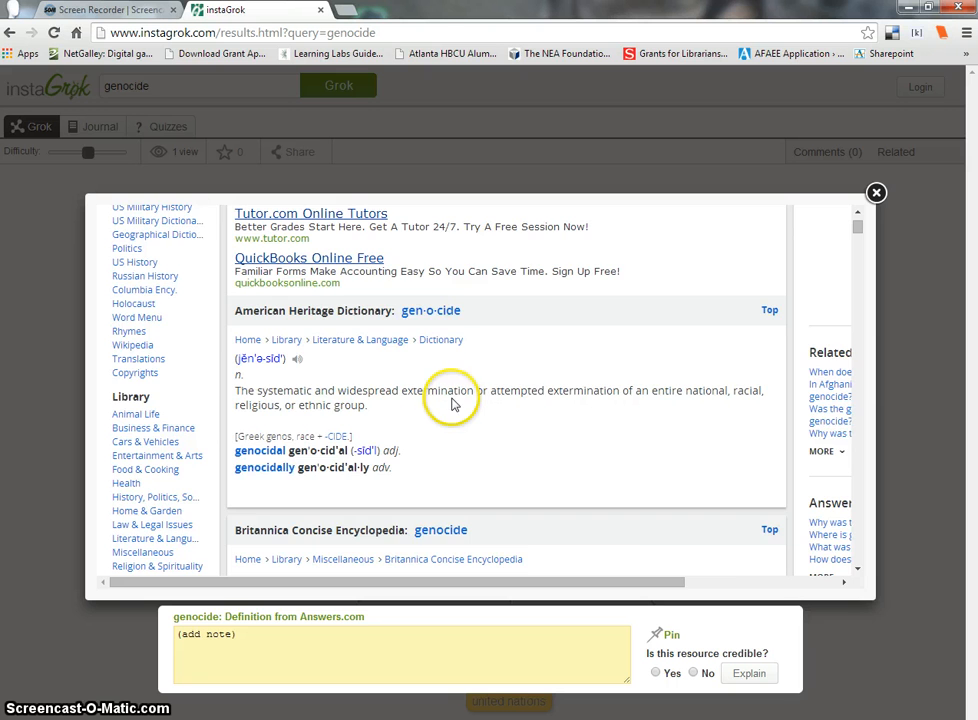
scroll(452, 403, down, 5)
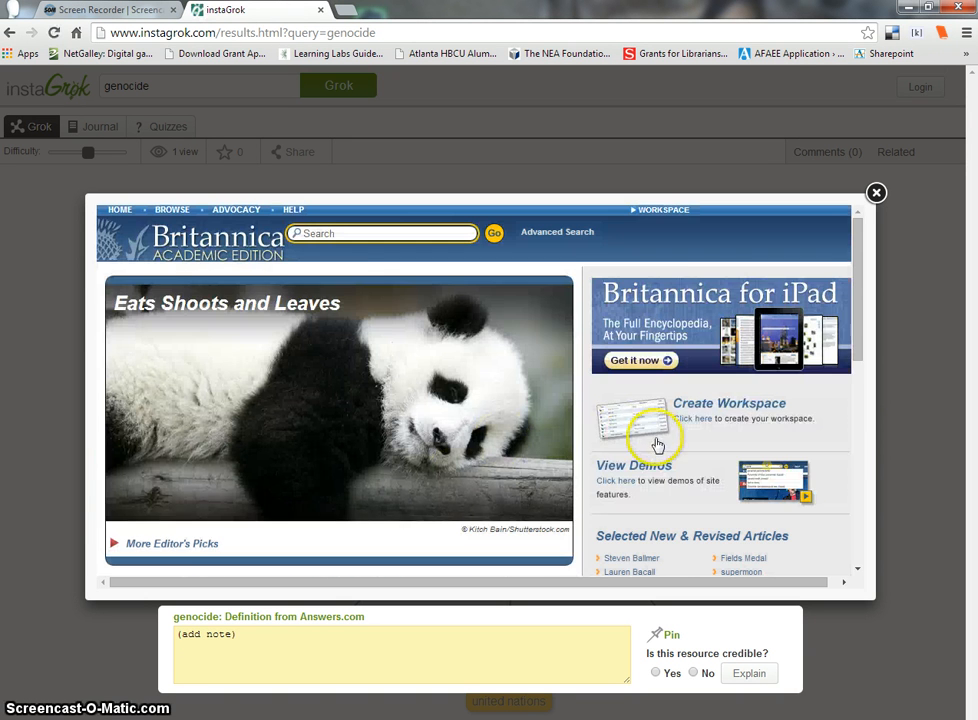
scroll(638, 465, down, 3)
scroll(640, 465, up, 3)
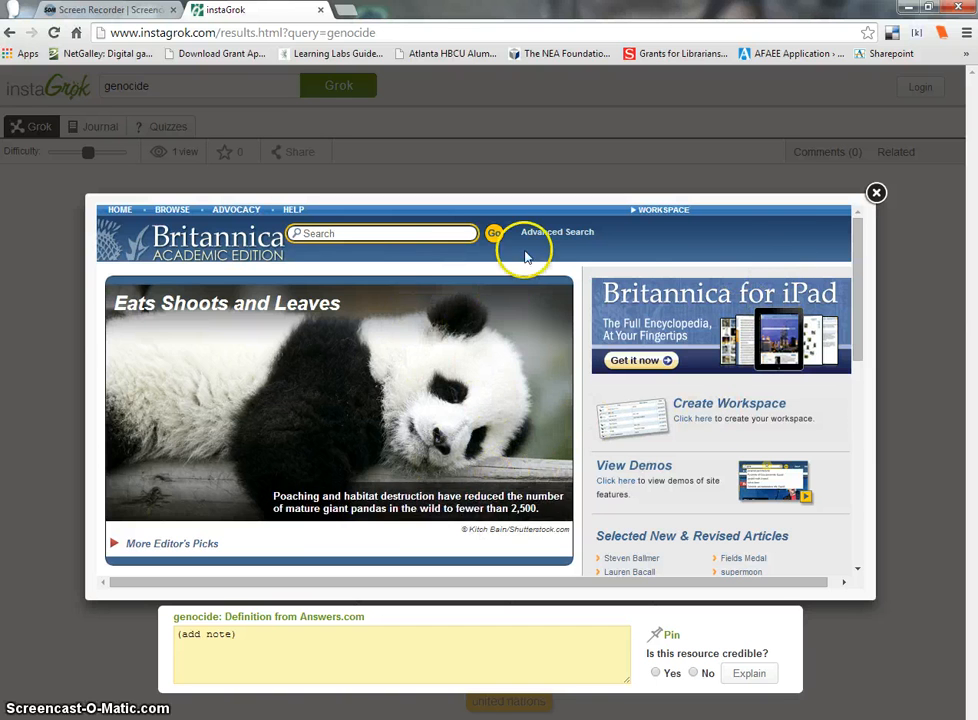
click(876, 194)
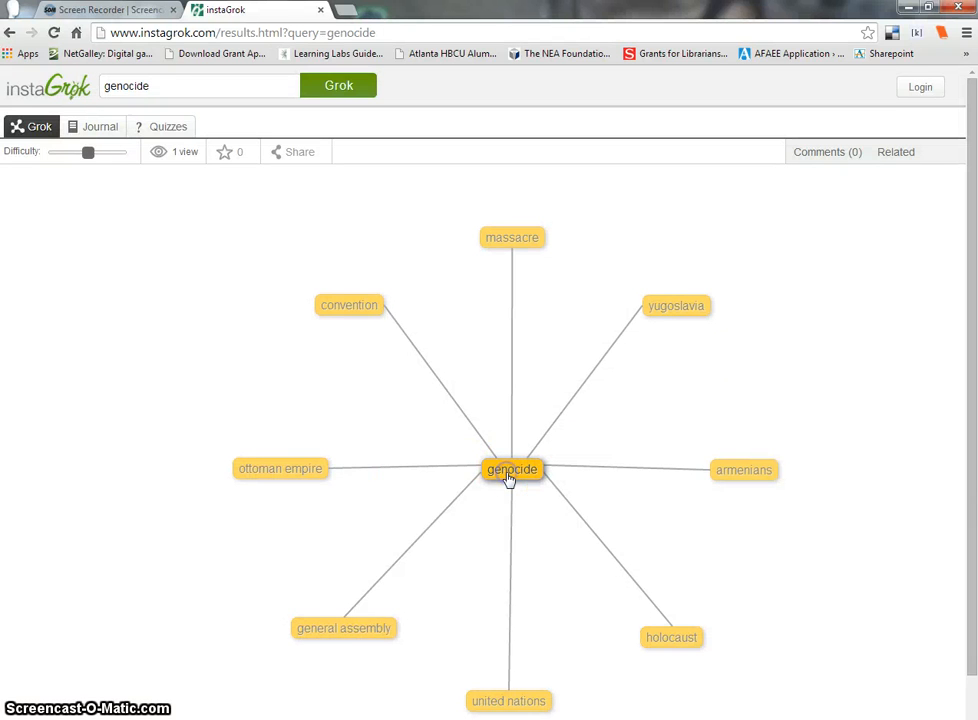
Step: Reopen the first genocide key fact's source and open the Britannica.com link below the Britannica Concise Encyclopedia entry in a new tab
click(509, 472)
click(385, 443)
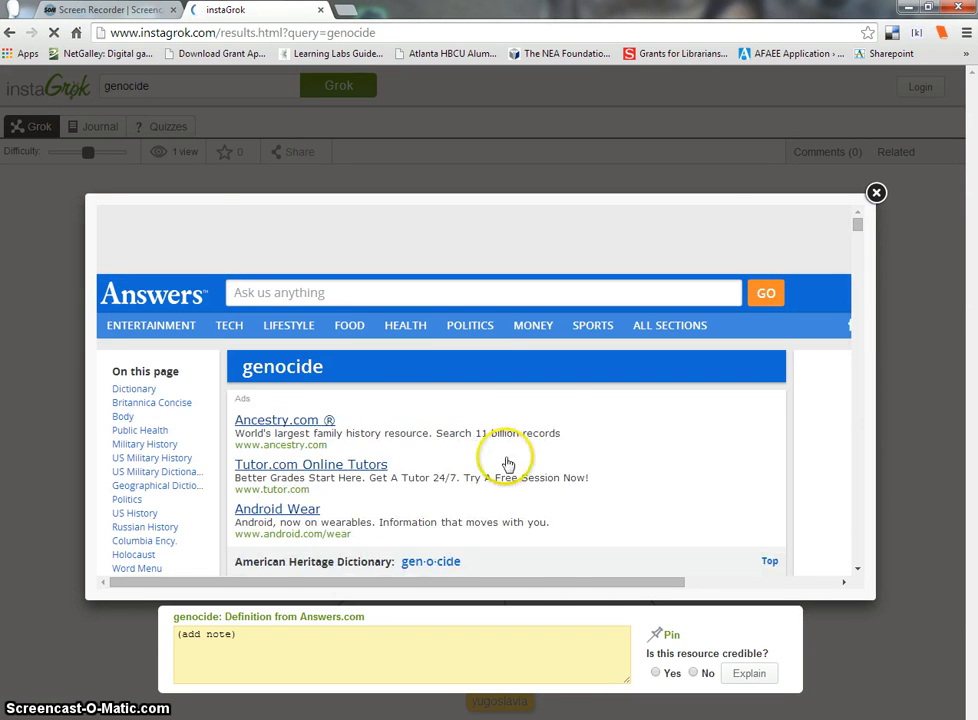
scroll(508, 463, down, 3)
scroll(508, 463, down, 3)
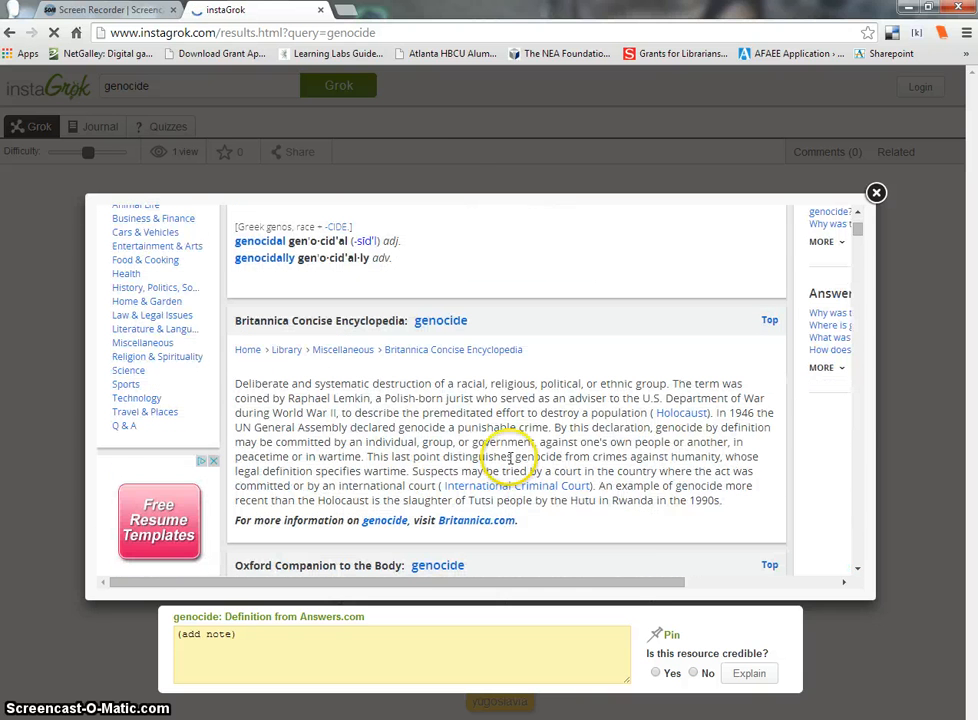
right_click(474, 520)
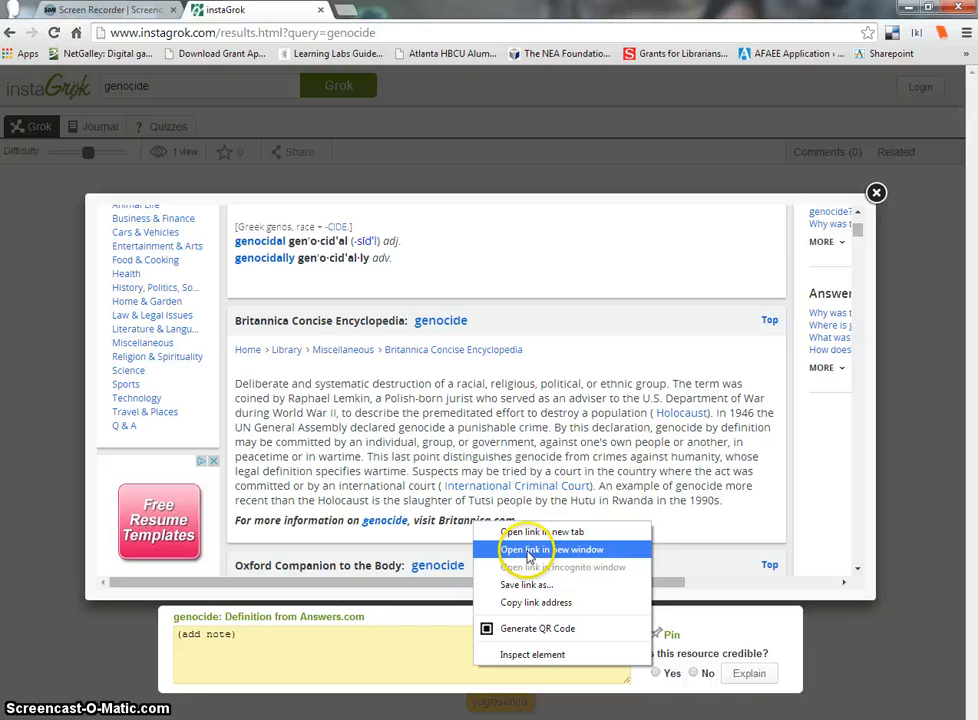
click(533, 531)
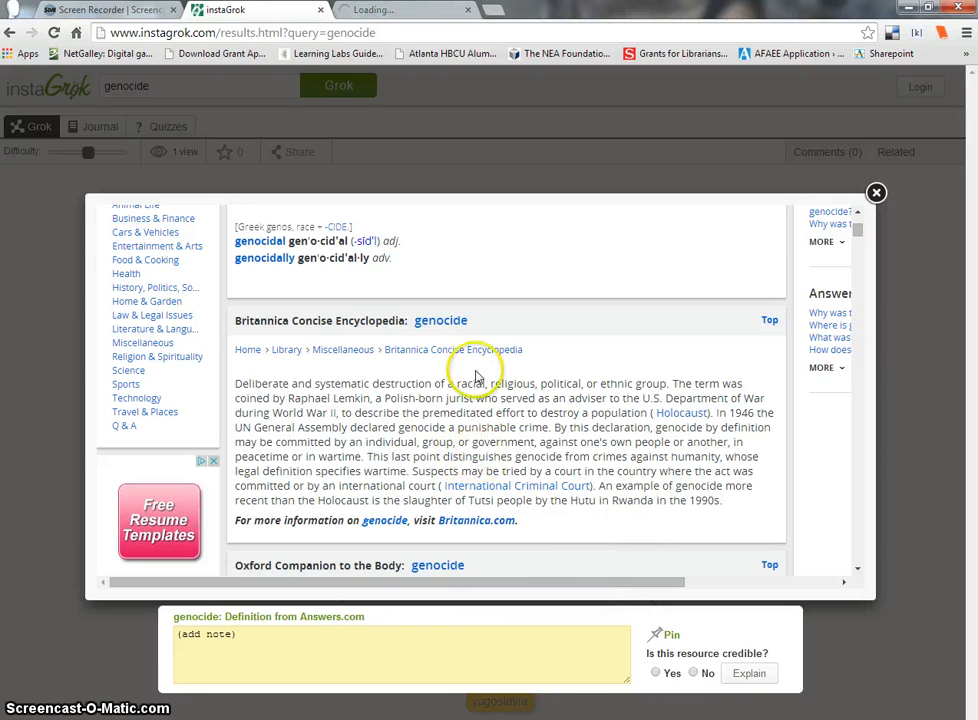
Step: Switch to the Britannica search results and open the main "genocide" article
click(383, 12)
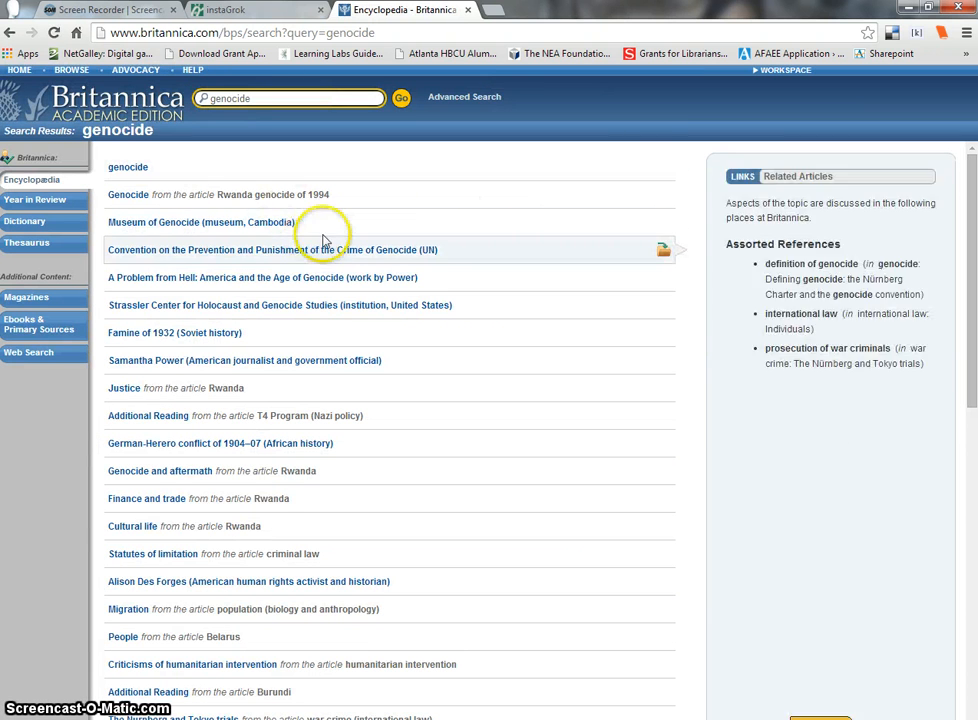
mouse_move(129, 171)
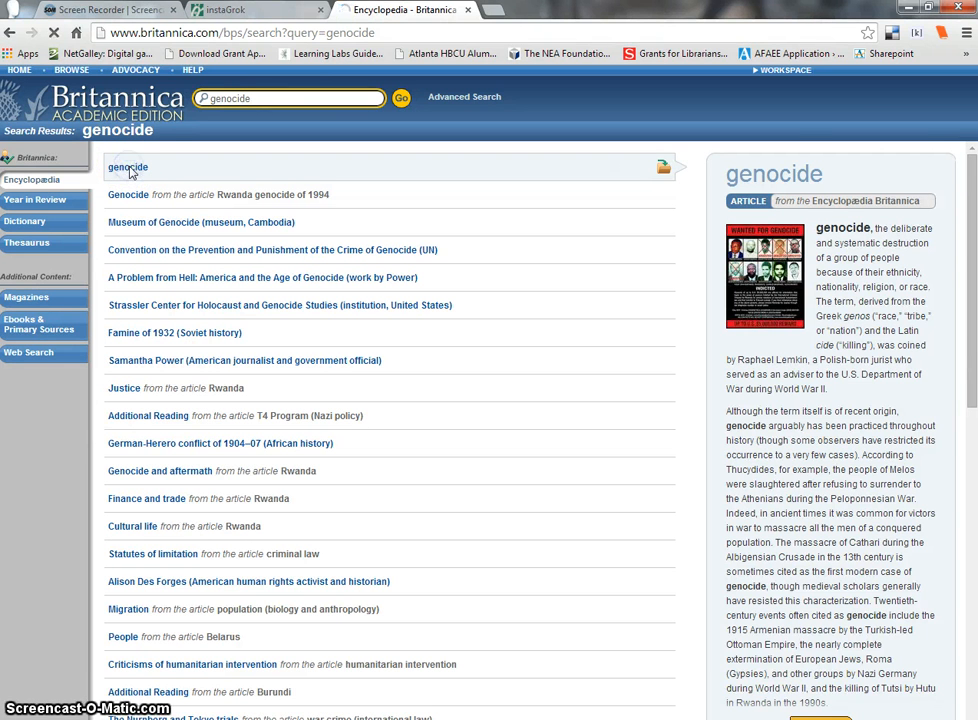
click(129, 171)
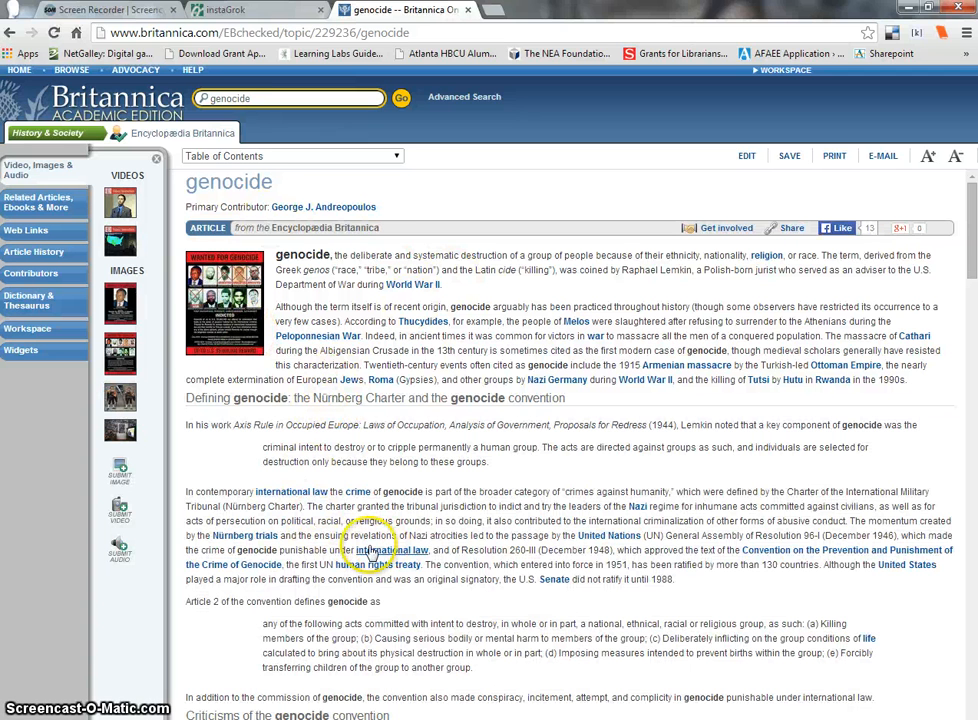
Step: Look through the genocide article's related articles, web links and media, ending on the videos and images
click(36, 207)
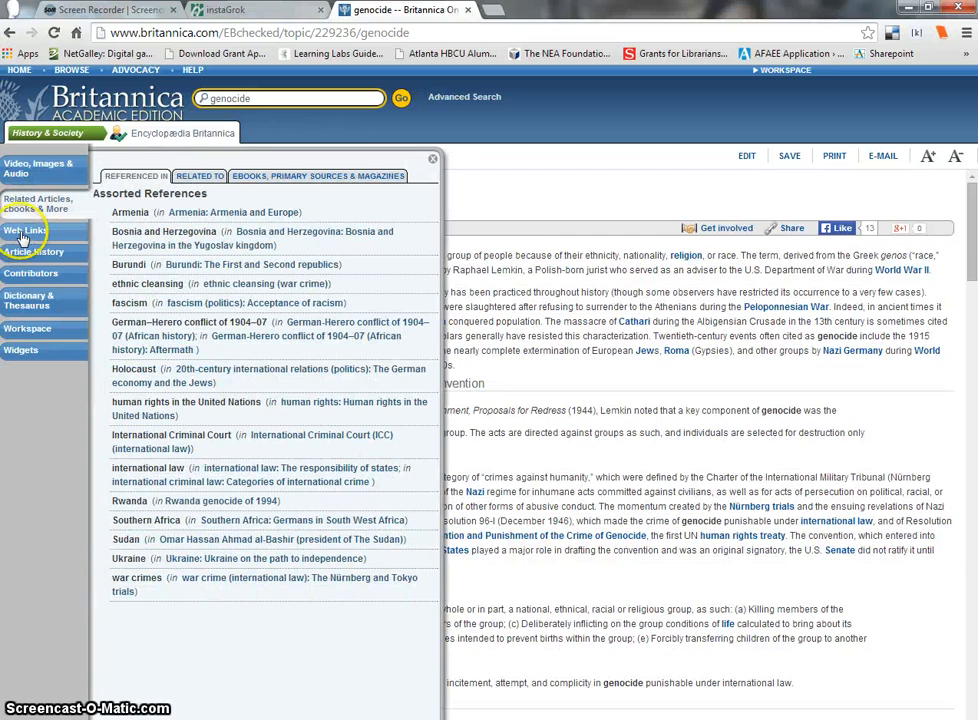
click(16, 232)
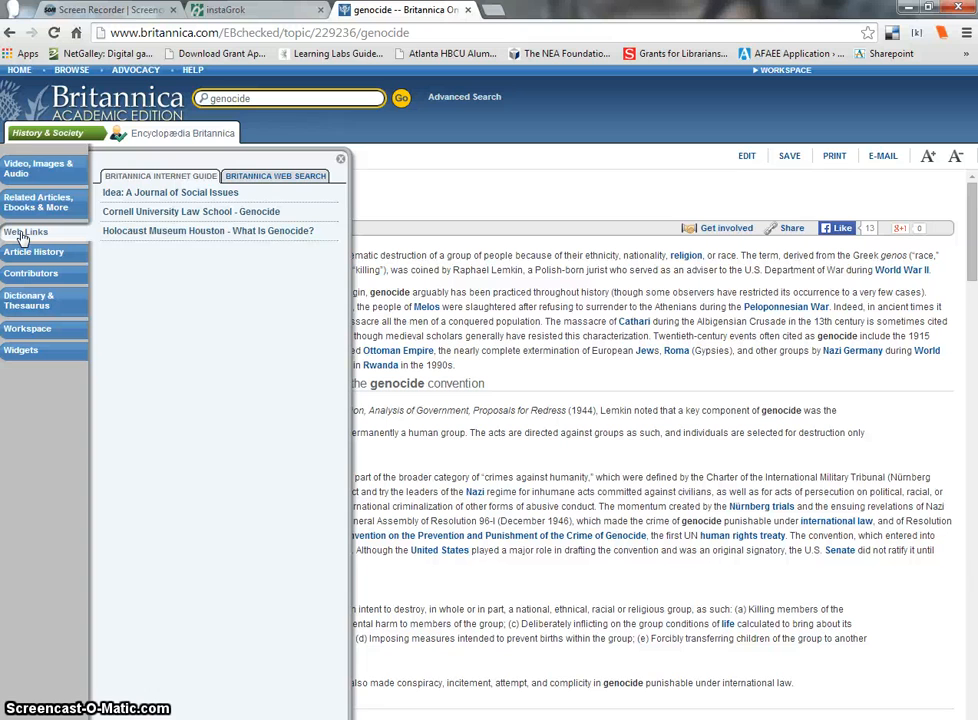
click(24, 169)
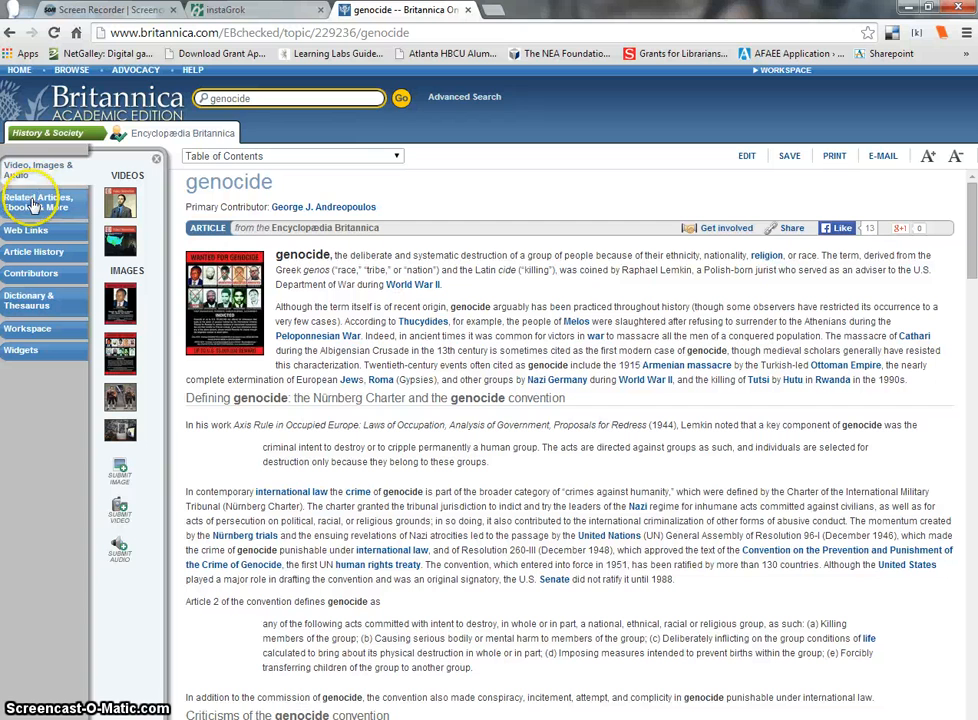
click(37, 205)
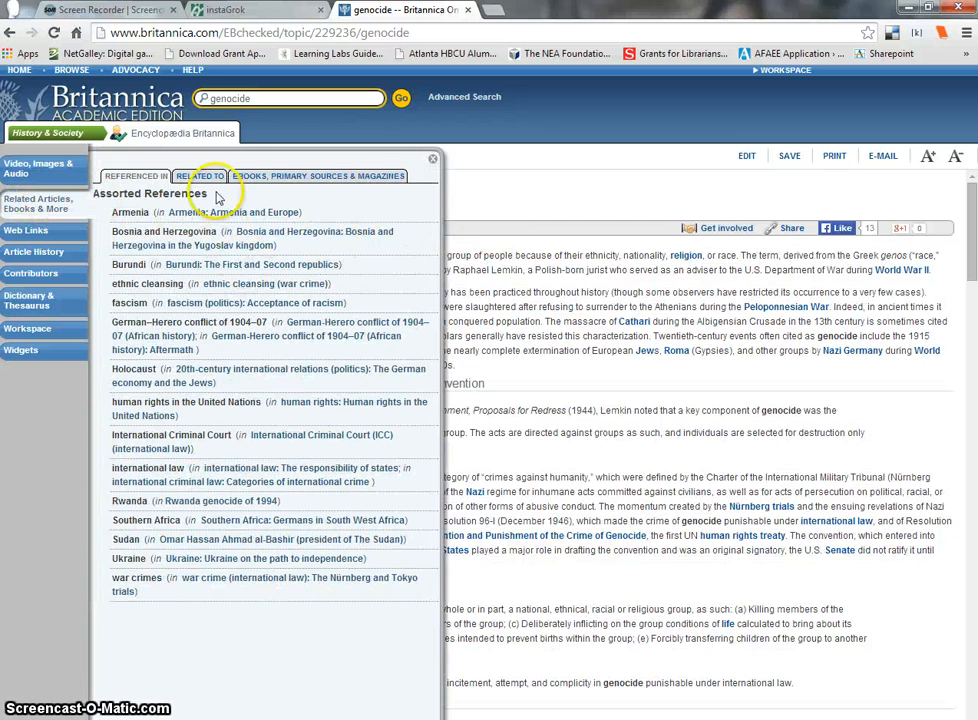
click(20, 176)
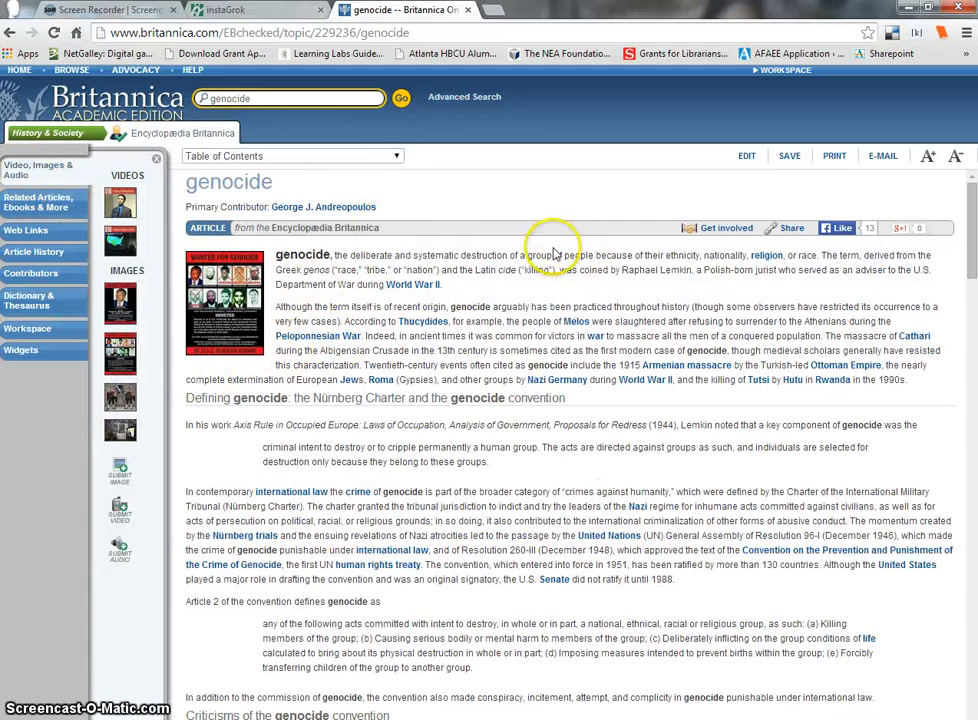
Step: Select and copy the full MLA-style citation from the Citations section at the end of the genocide article
scroll(650, 335, down, 10)
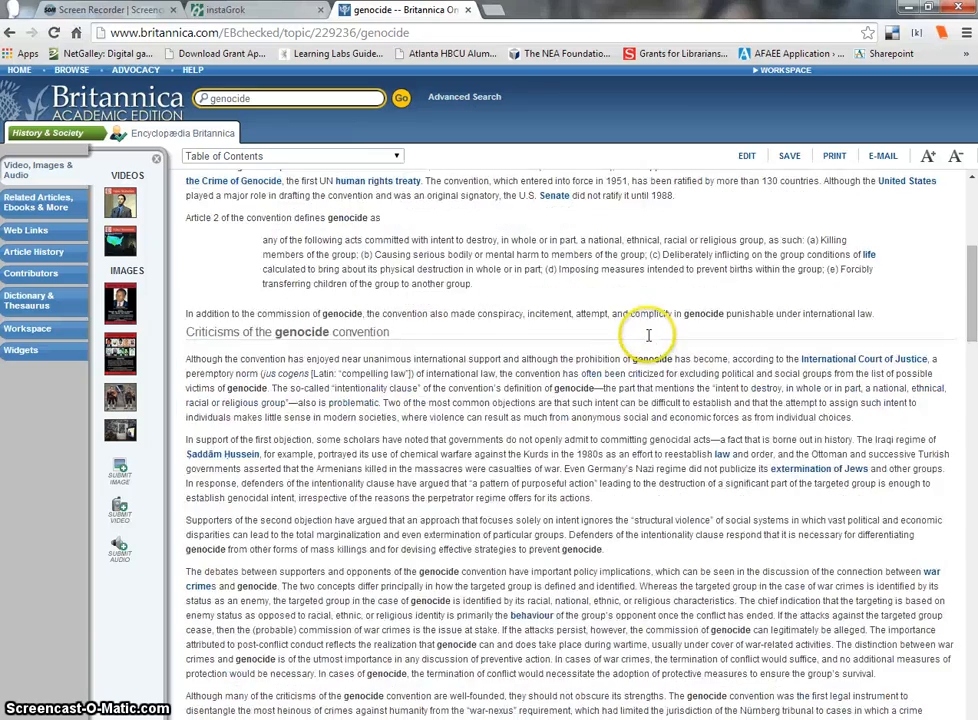
scroll(648, 337, down, 10)
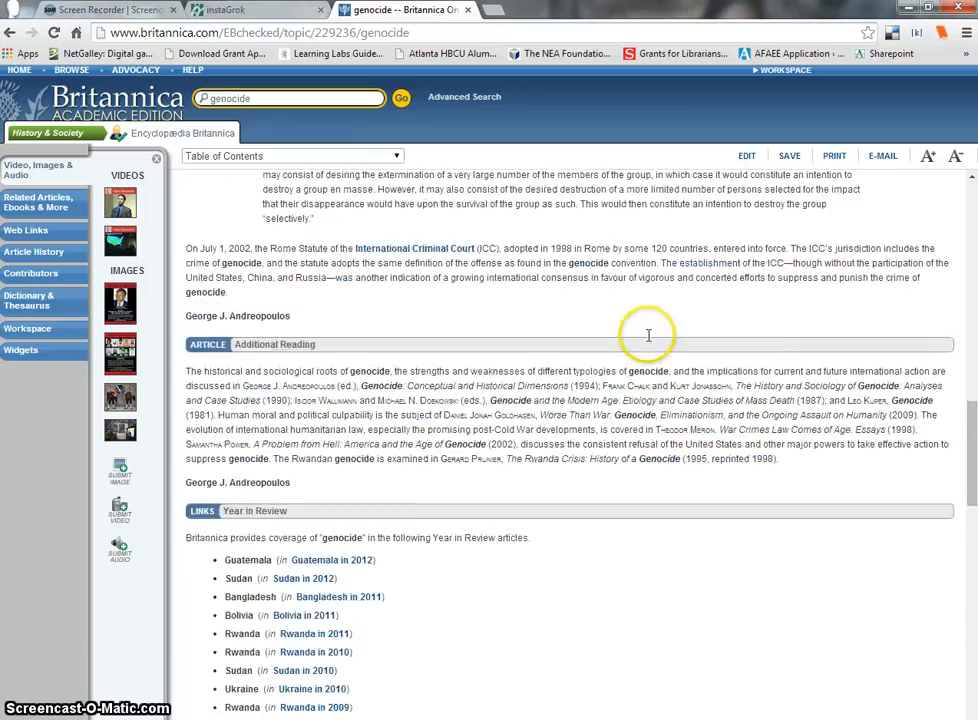
scroll(648, 342, down, 5)
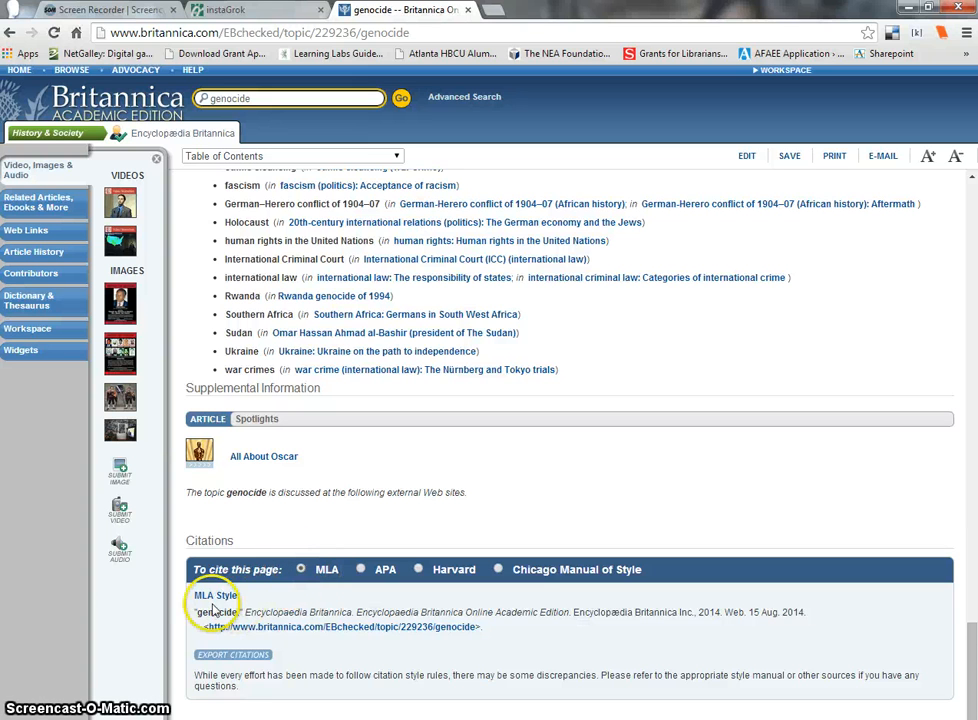
drag(262, 617, 437, 620)
key(ctrl+c)
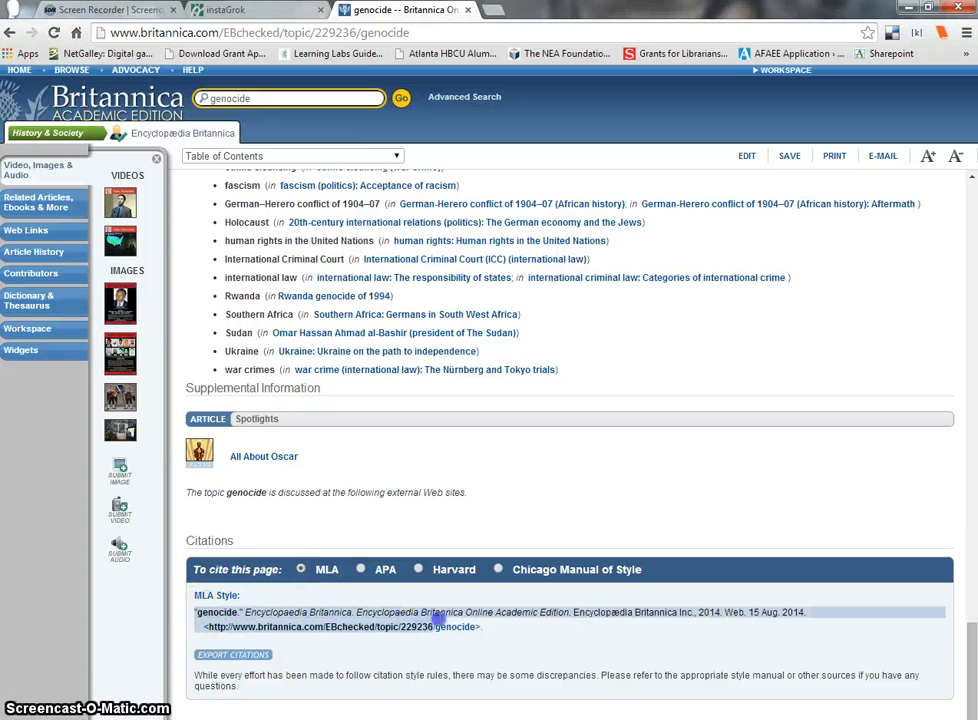
right_click(450, 624)
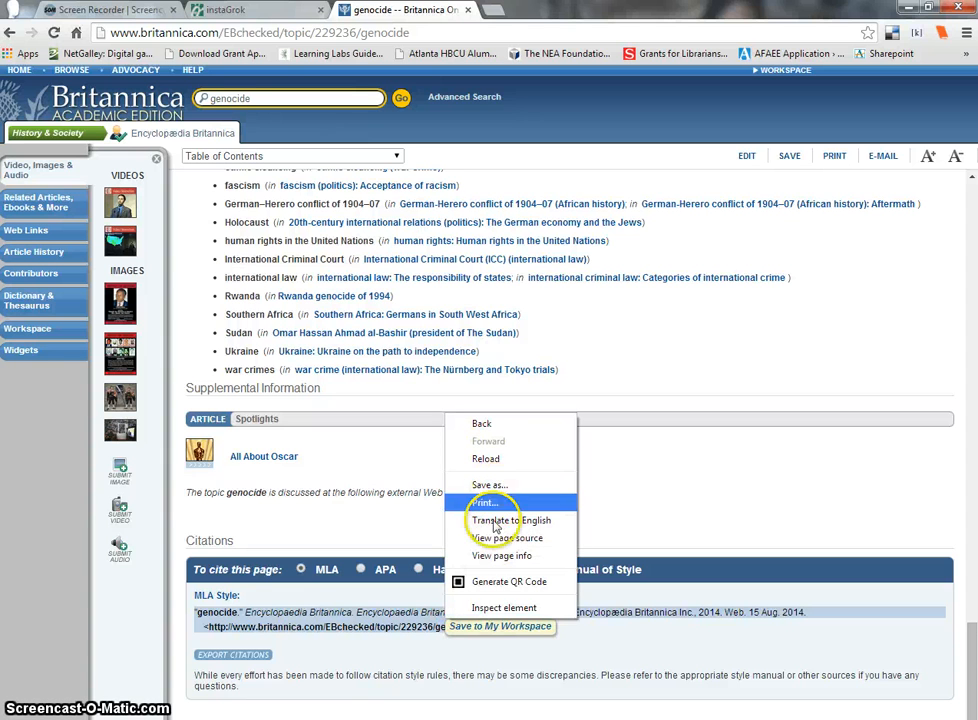
click(650, 648)
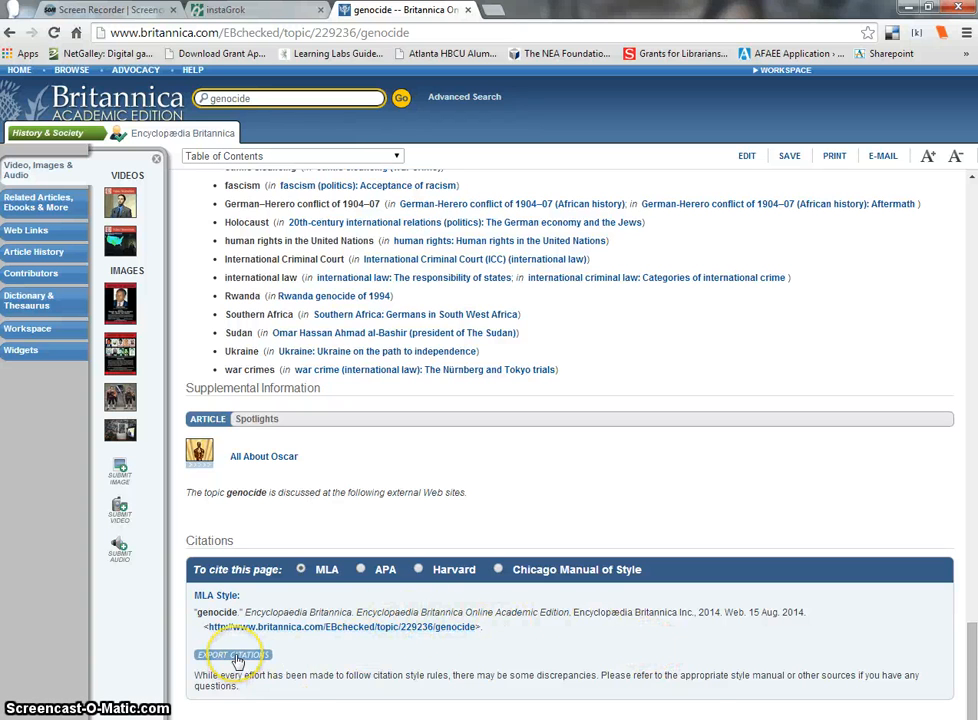
drag(498, 629, 210, 612)
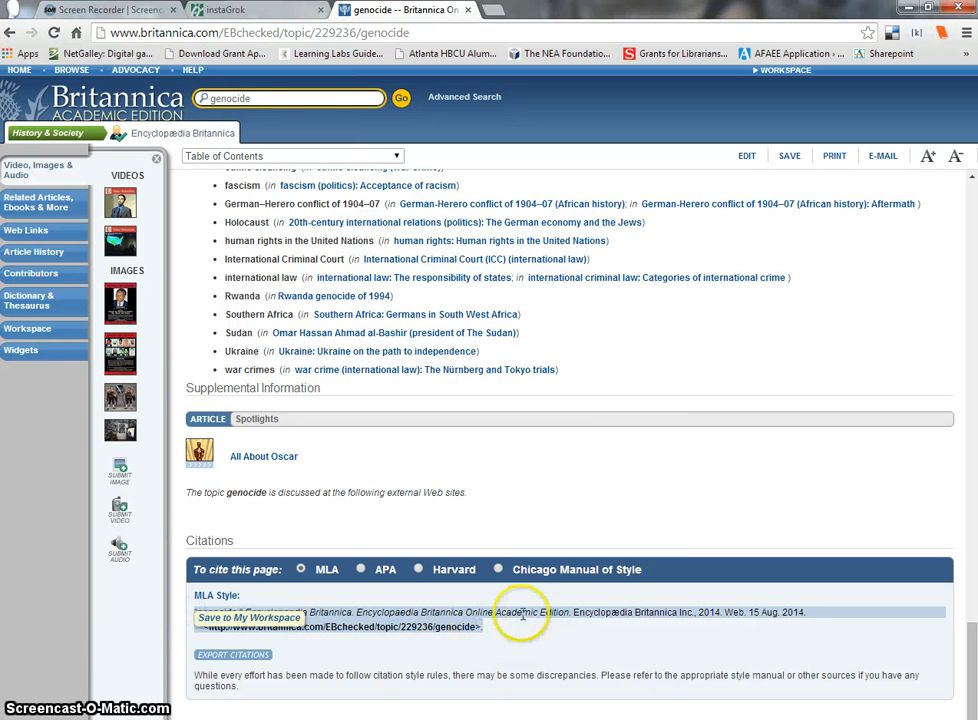
right_click(556, 617)
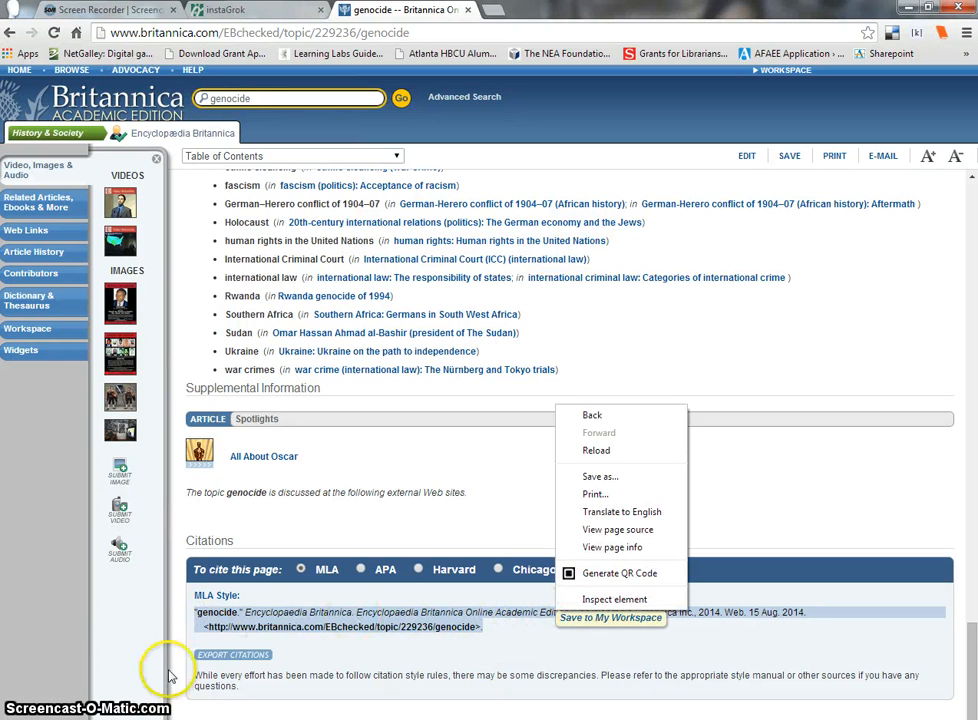
click(435, 625)
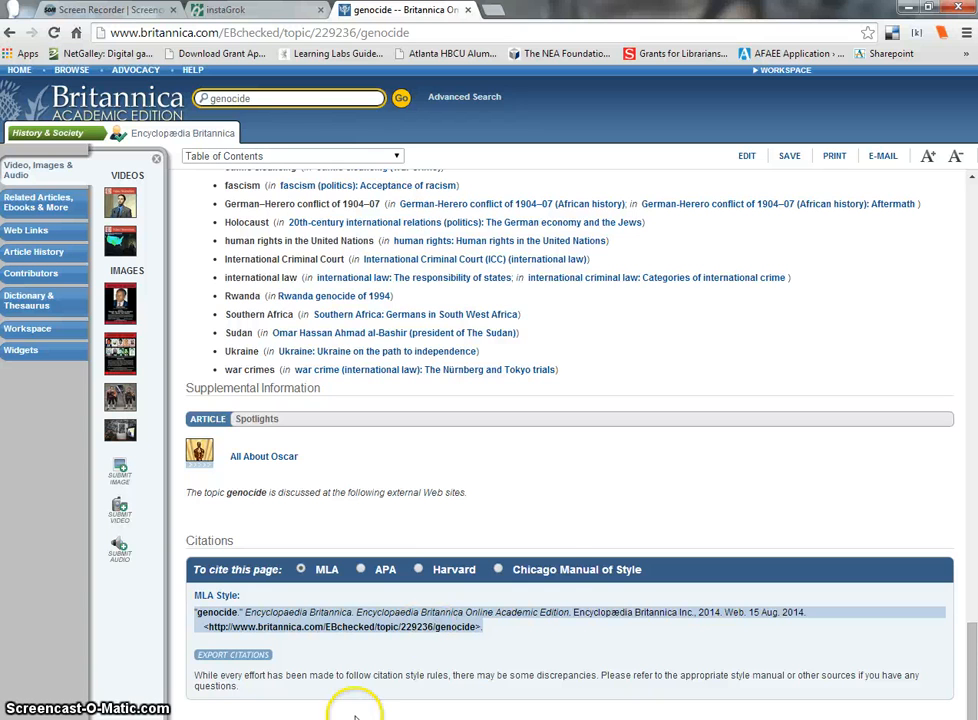
Step: Switch to the blank Microsoft Word document and enter the heading "Works Cited" on the first line
click(240, 719)
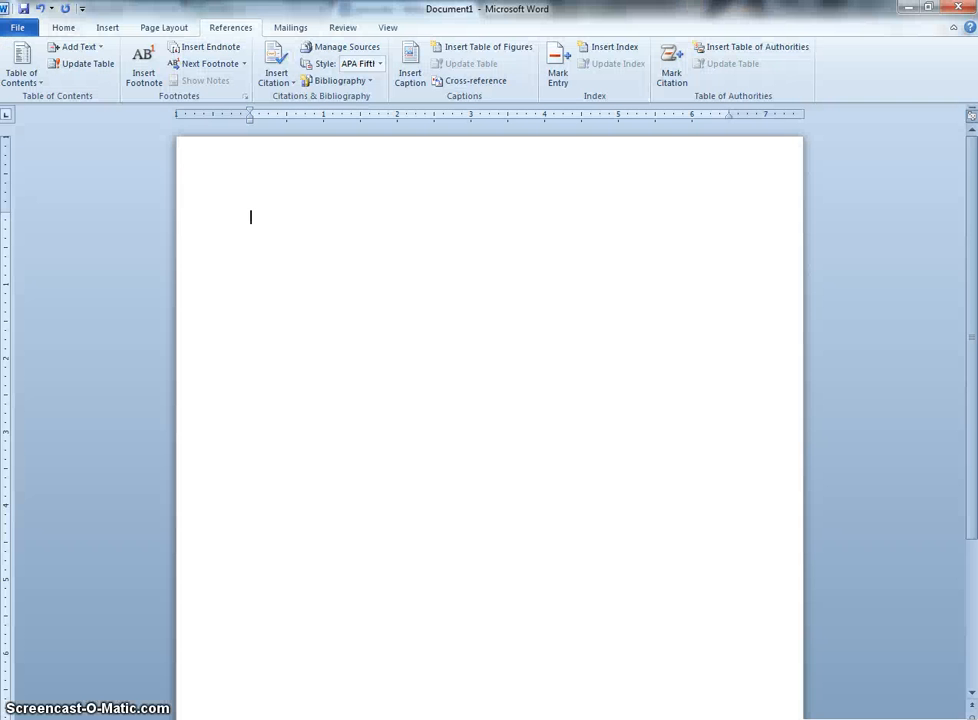
right_click(306, 217)
text(Works Cited)
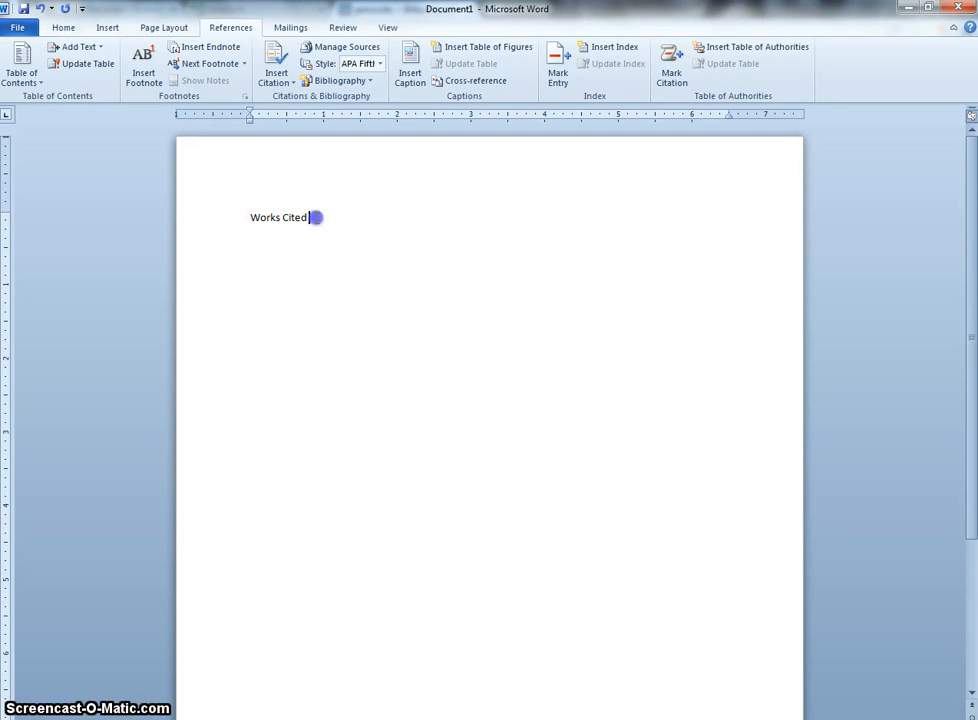
Step: Centre the "Works Cited" heading on the page
drag(314, 217, 212, 226)
click(63, 27)
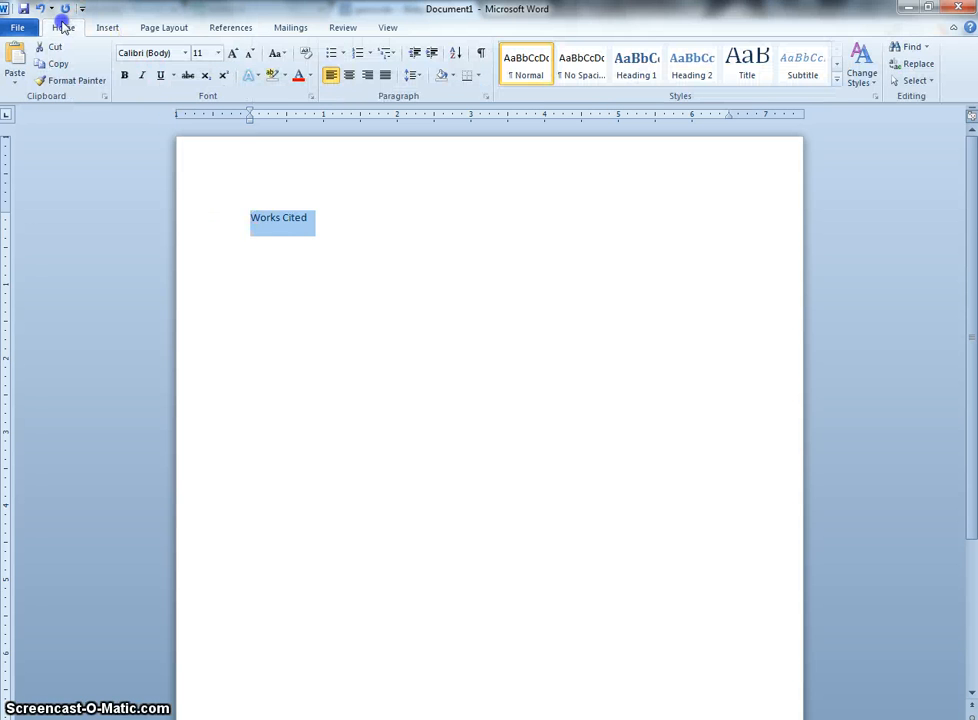
click(349, 75)
click(533, 217)
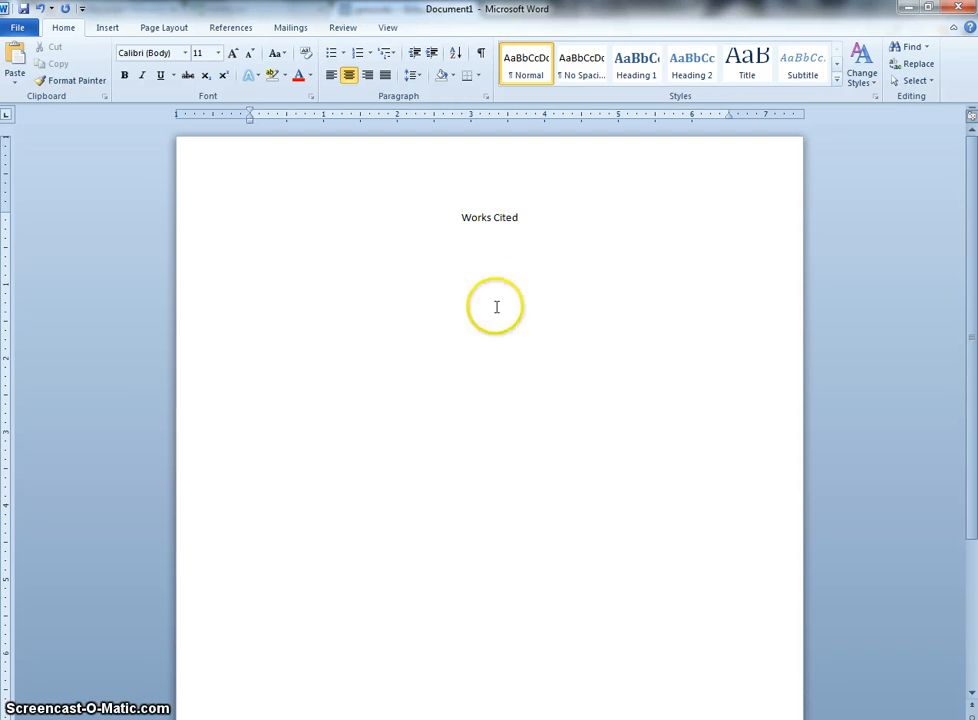
Step: Left-align the line below the heading and paste the copied Britannica citation there as text only
click(497, 268)
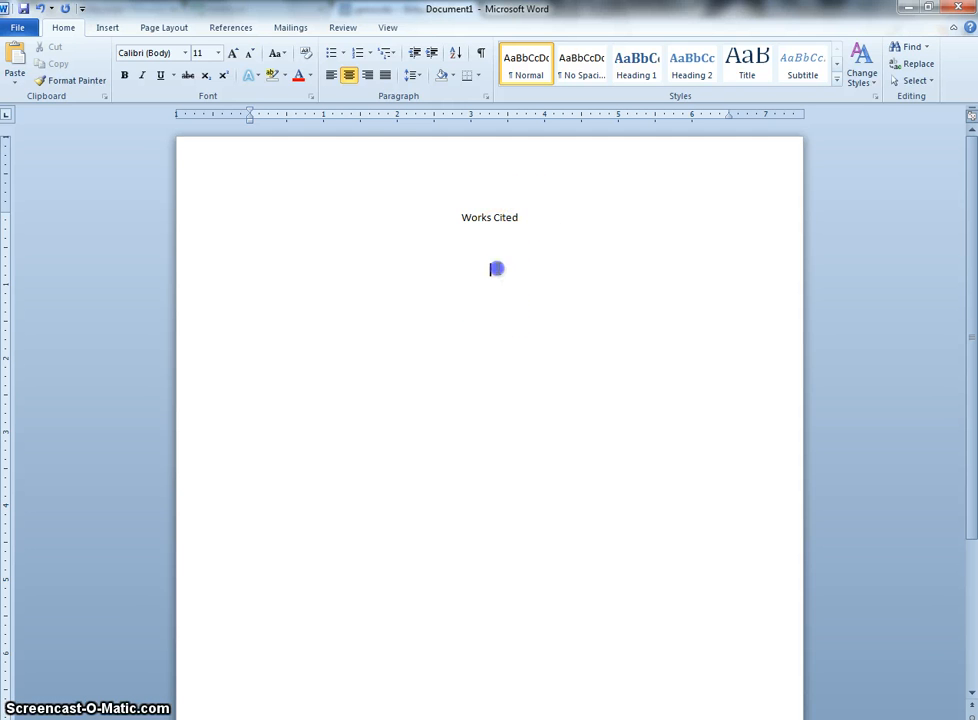
click(330, 75)
click(258, 243)
right_click(258, 243)
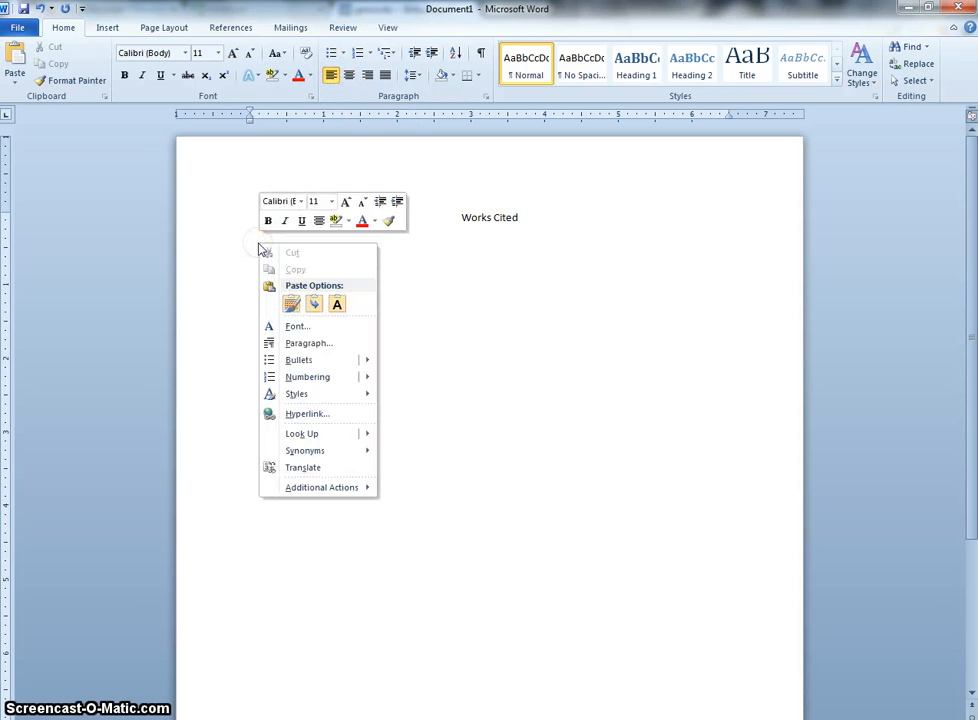
click(291, 305)
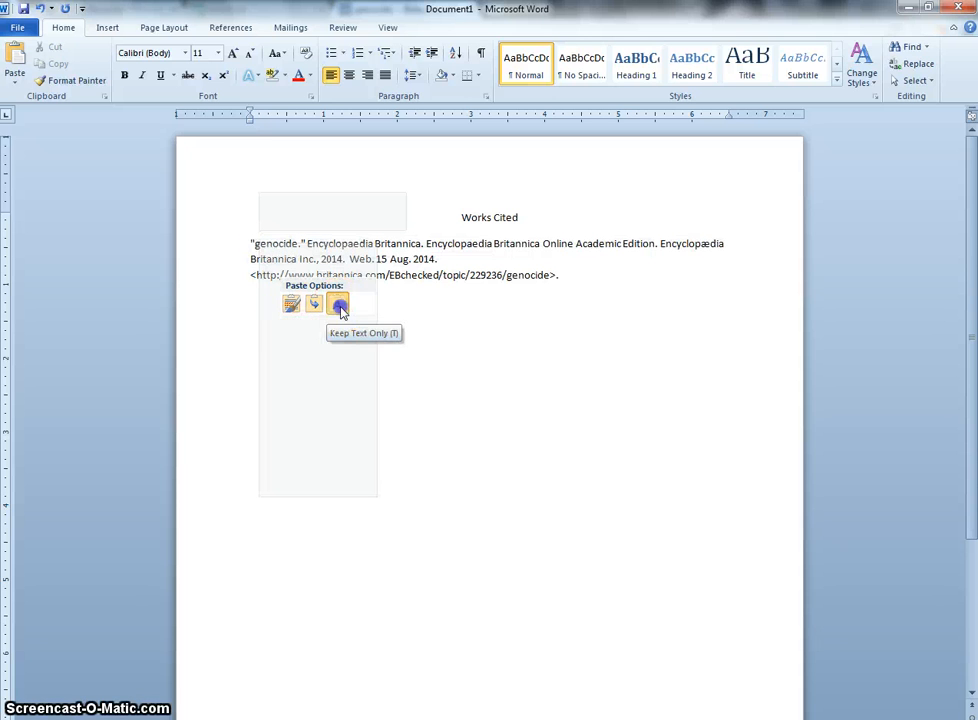
click(338, 305)
click(415, 310)
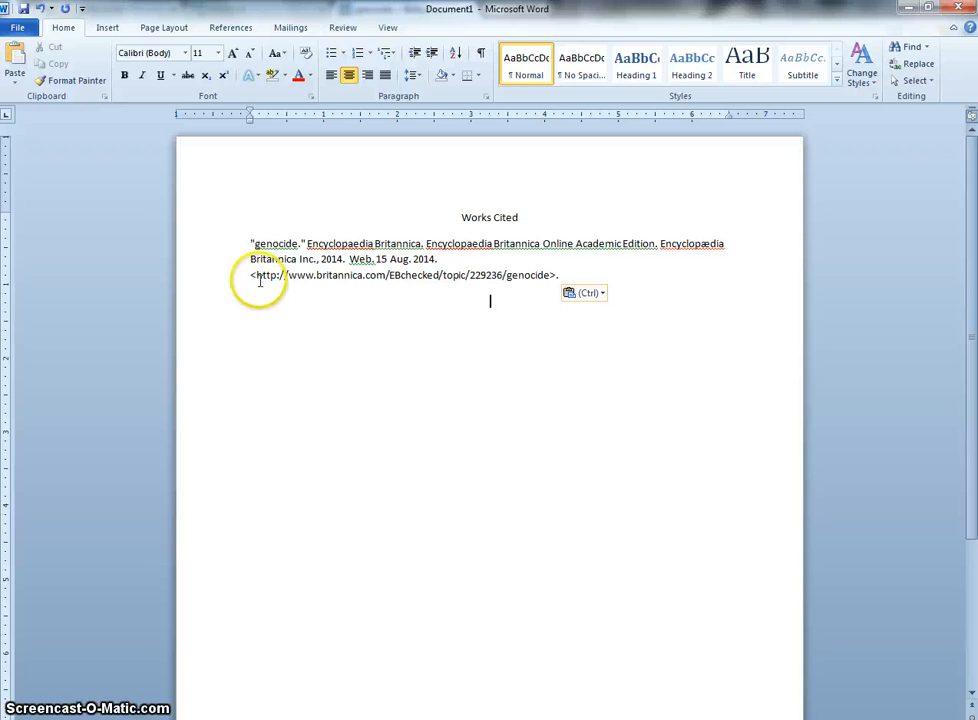
Step: Insert a blank line between the "Works Cited" heading and the citation, and place the cursor below the citation
click(548, 222)
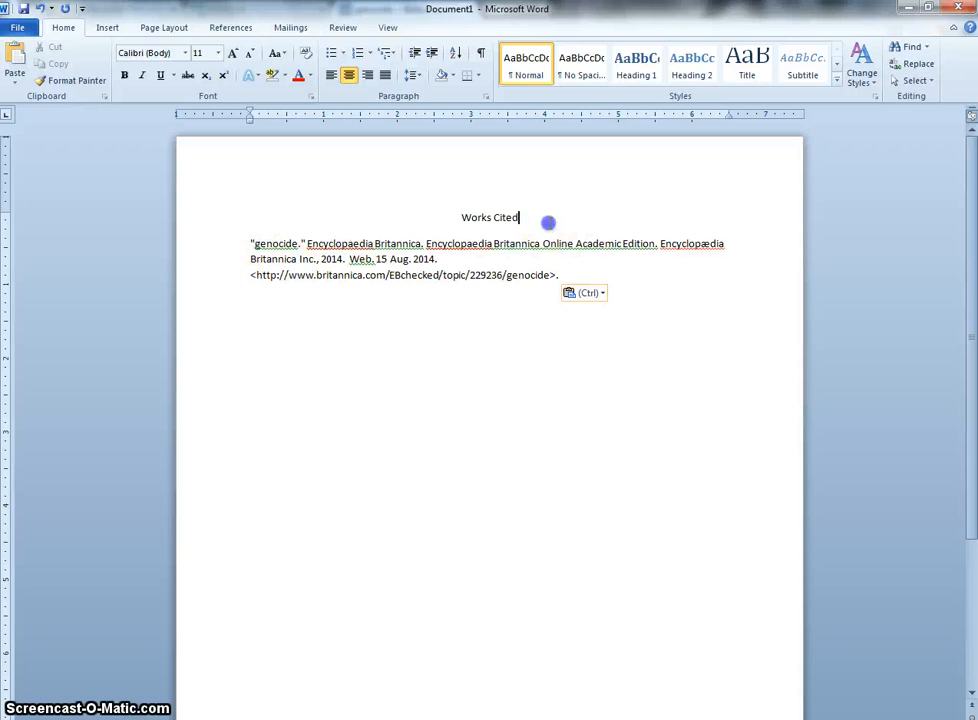
key(Return)
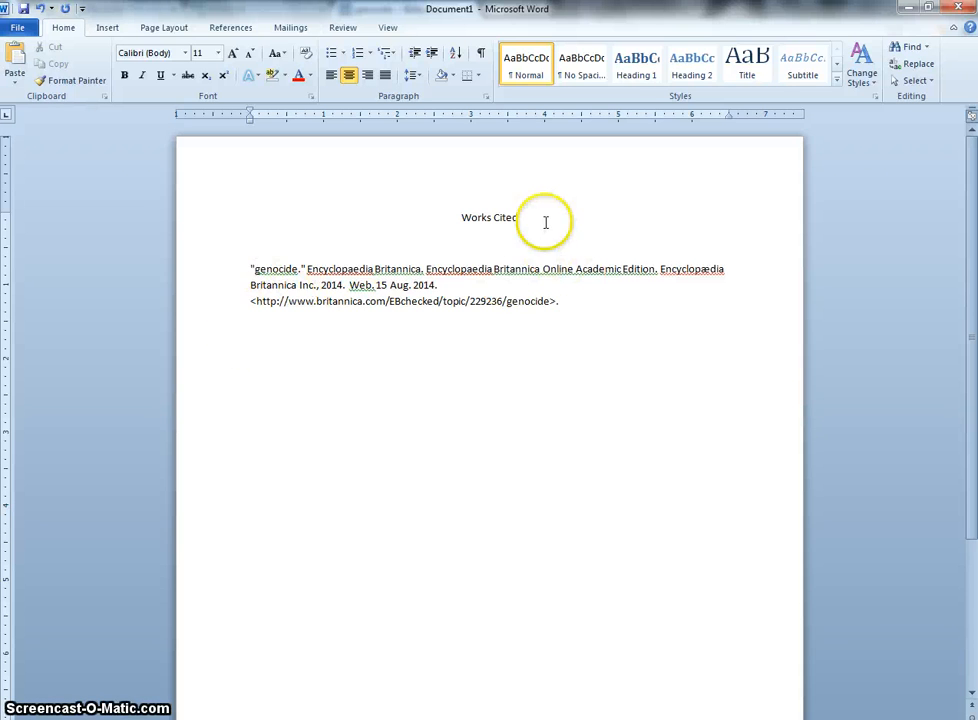
click(381, 357)
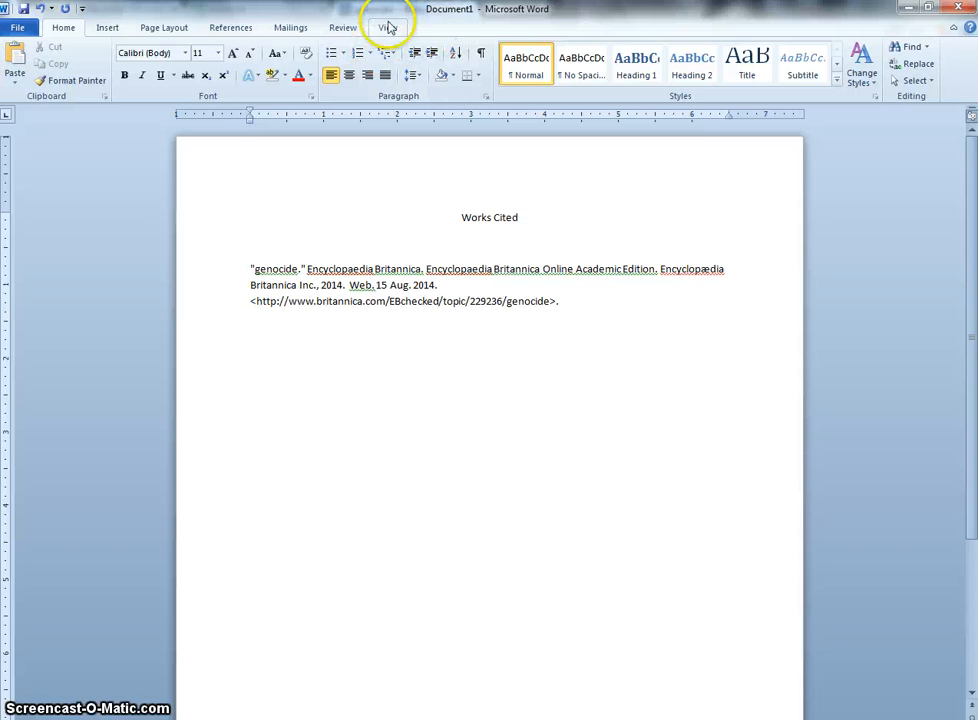
Step: Set the document's citation style to MLA Seventh Edition
click(230, 28)
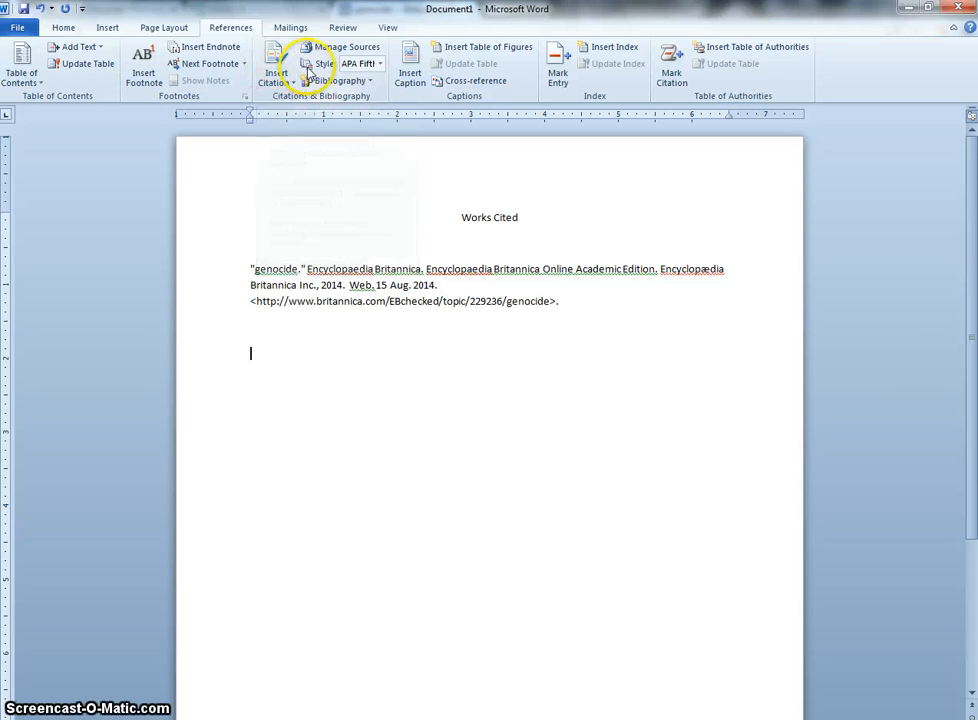
click(379, 64)
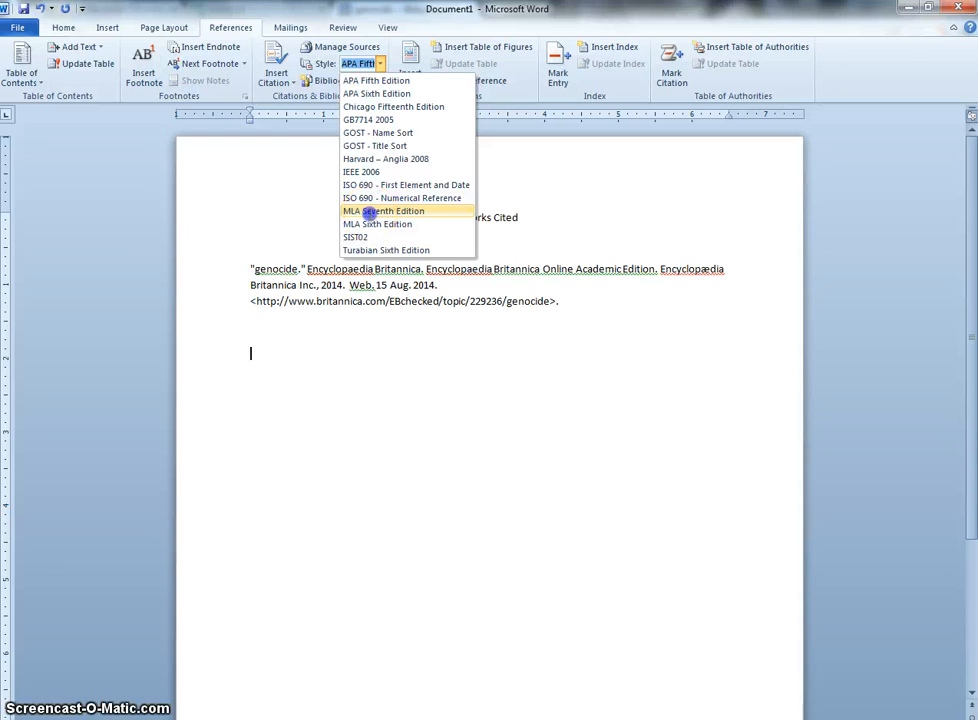
click(370, 213)
Step: Start a new citation source of the Web site type and name its web page "Genocide"
click(276, 65)
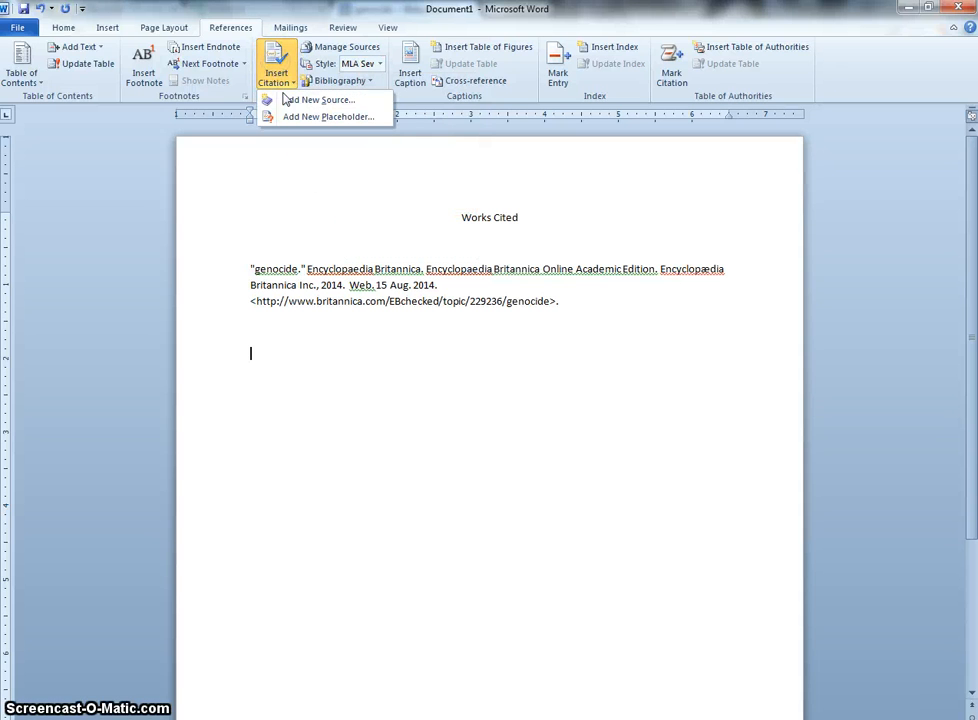
click(305, 104)
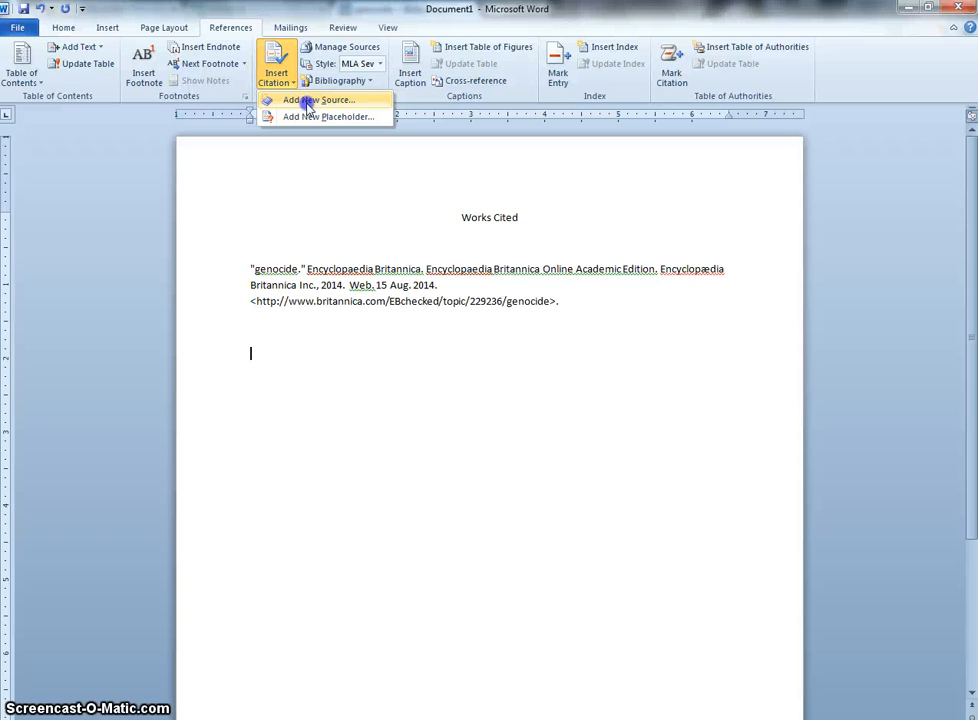
click(307, 101)
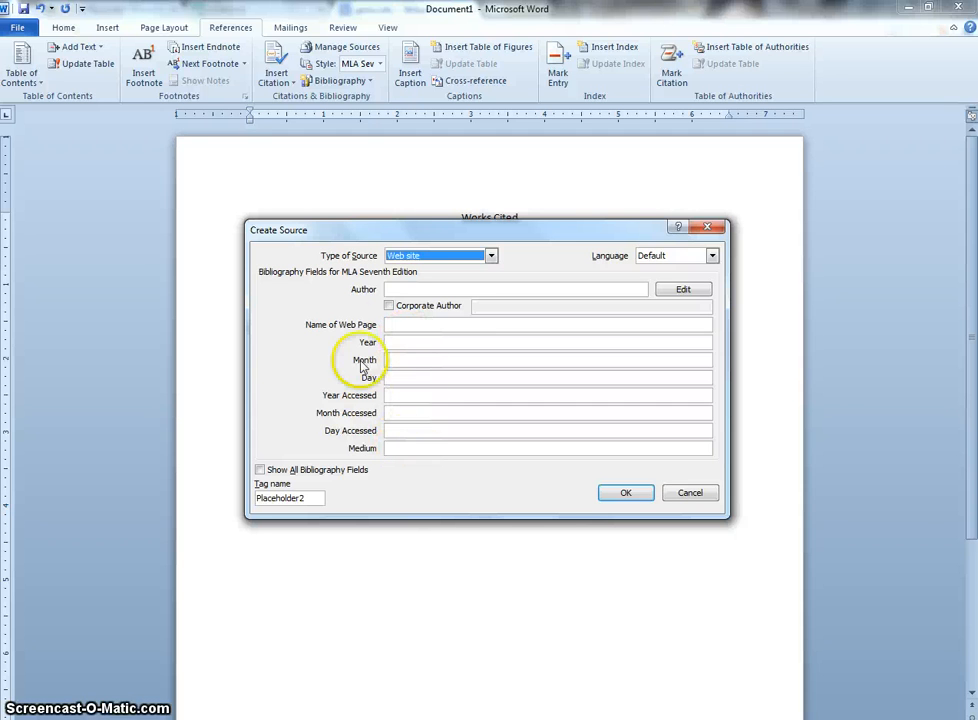
click(404, 324)
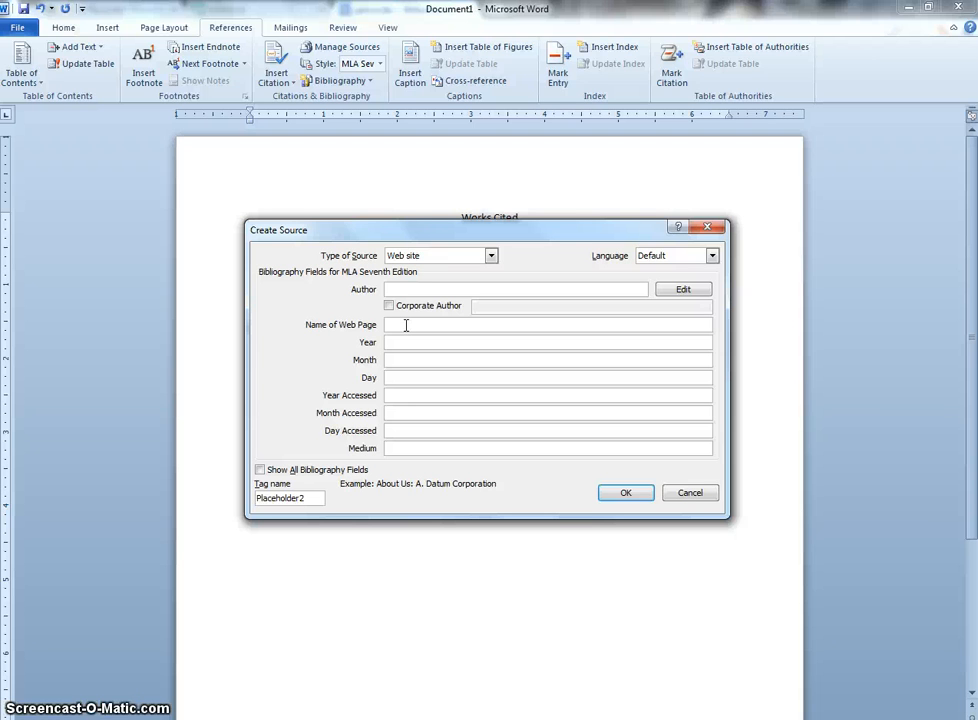
text(Genocide)
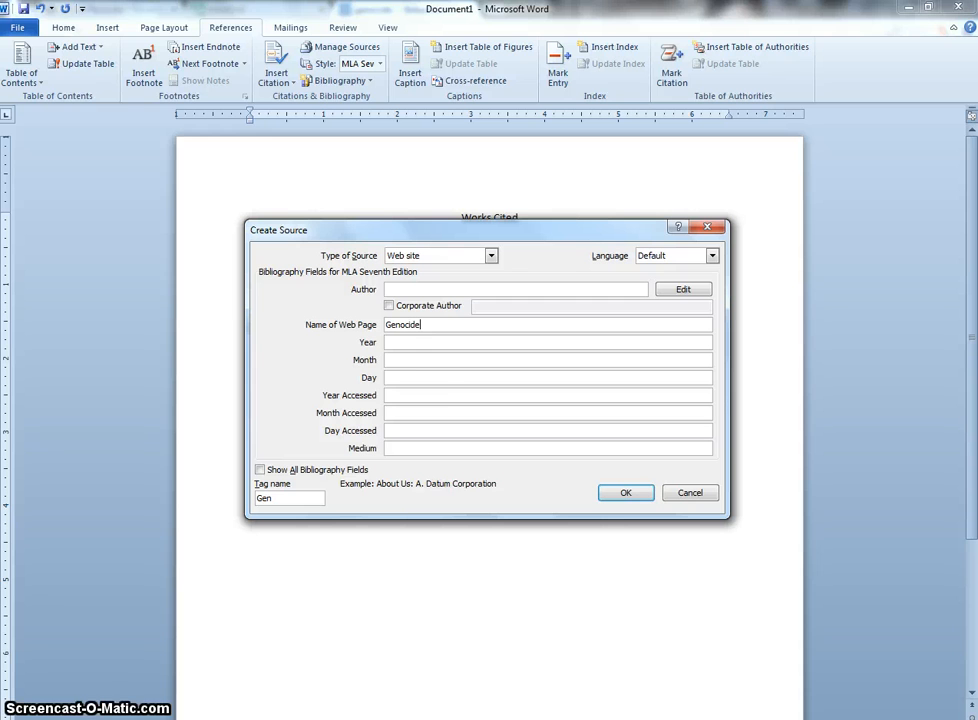
Step: Set the source's access date to year 2014, month August, day 15
click(400, 395)
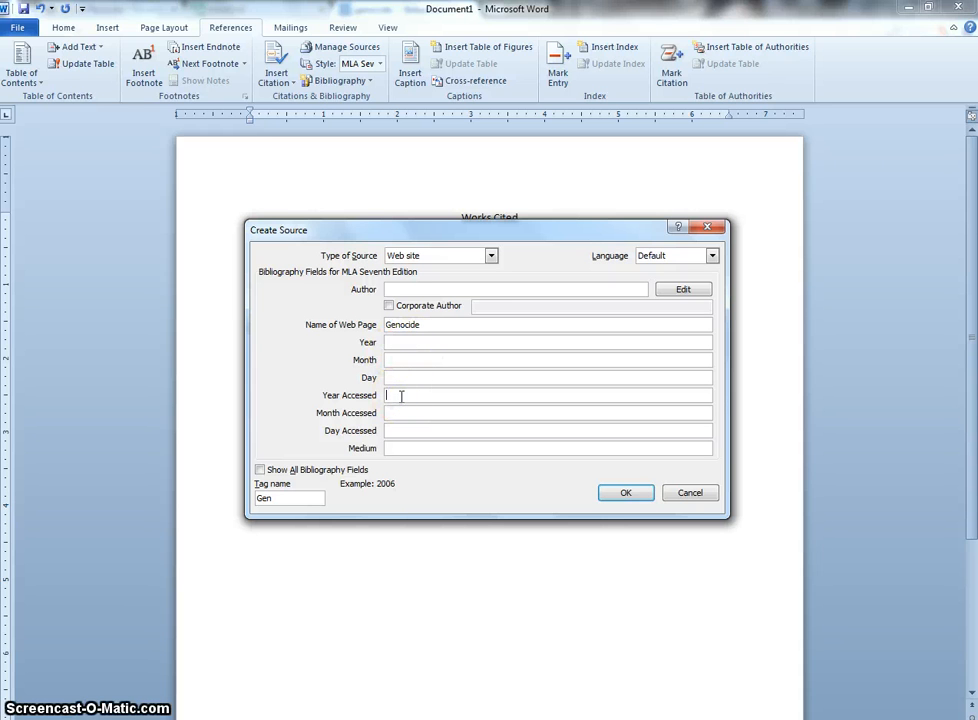
text(2014)
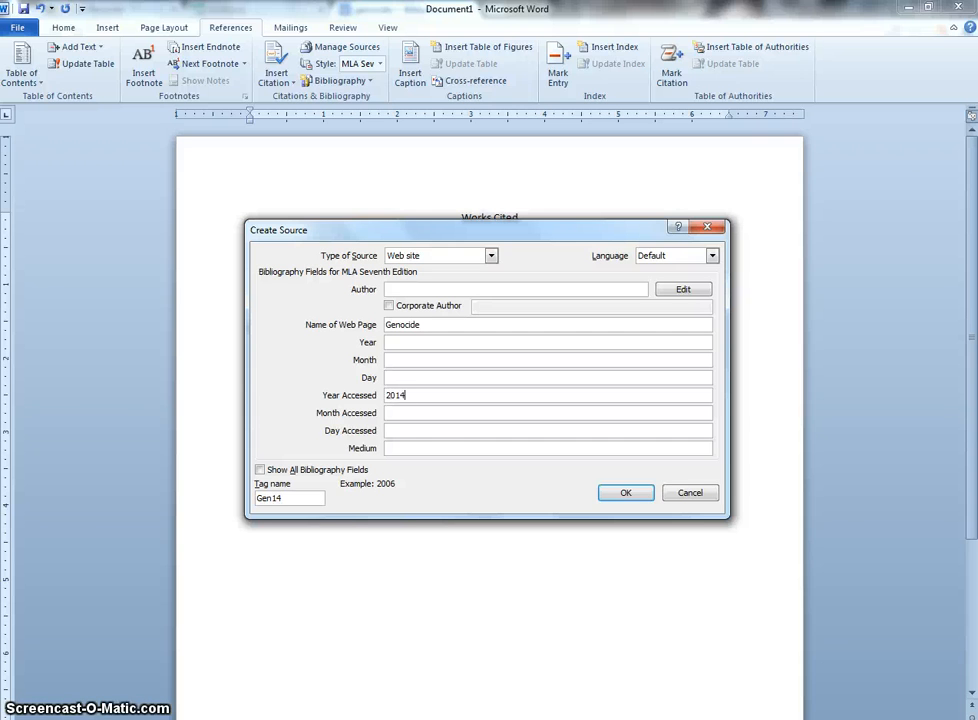
click(414, 412)
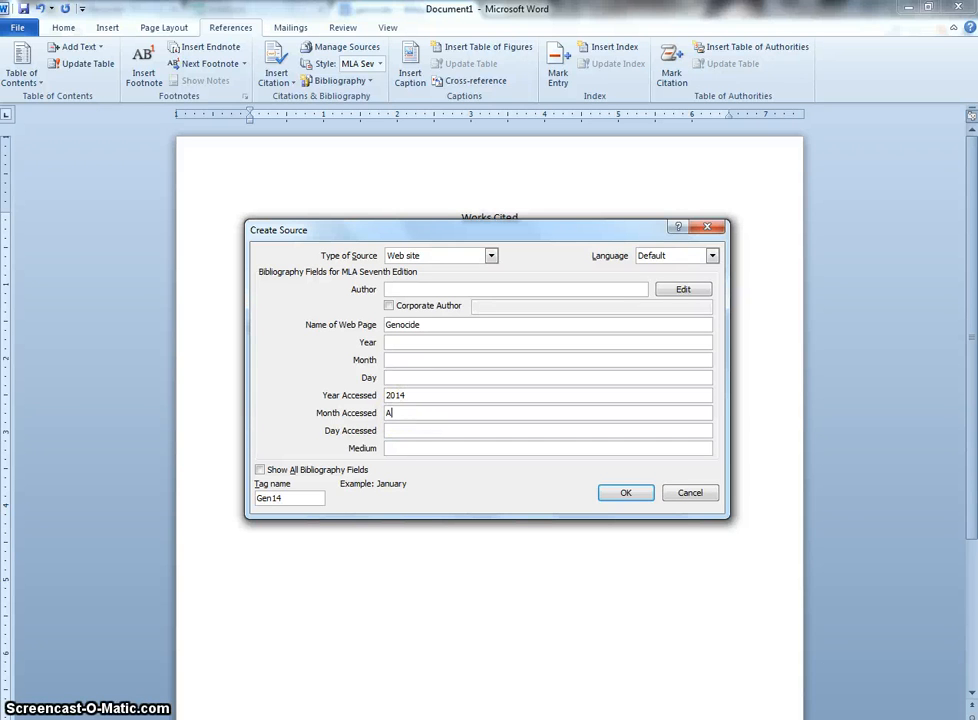
click(415, 428)
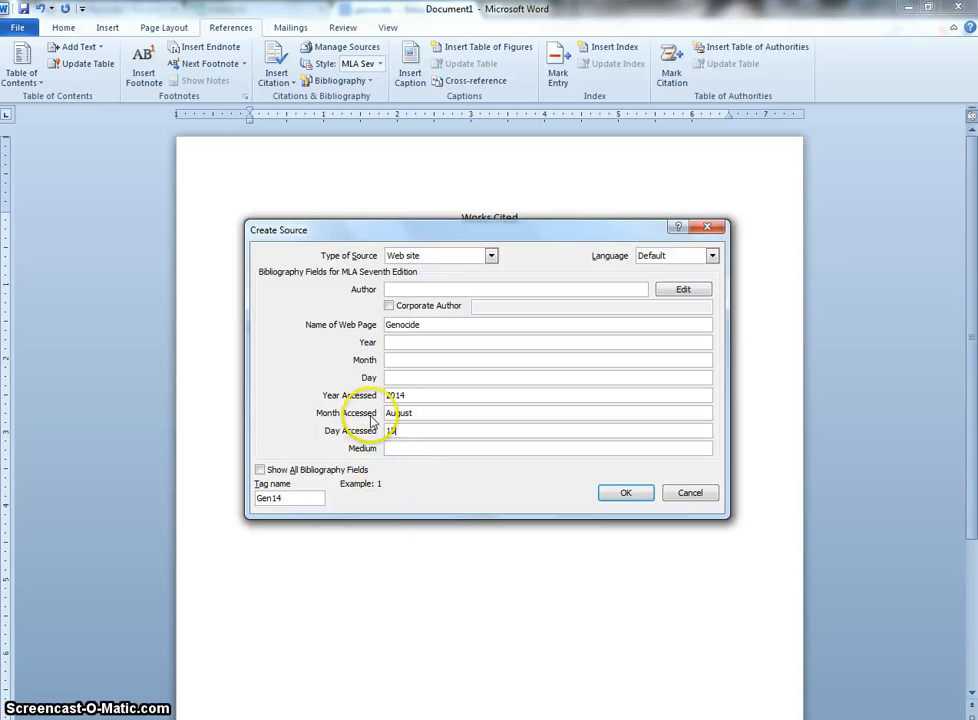
click(417, 448)
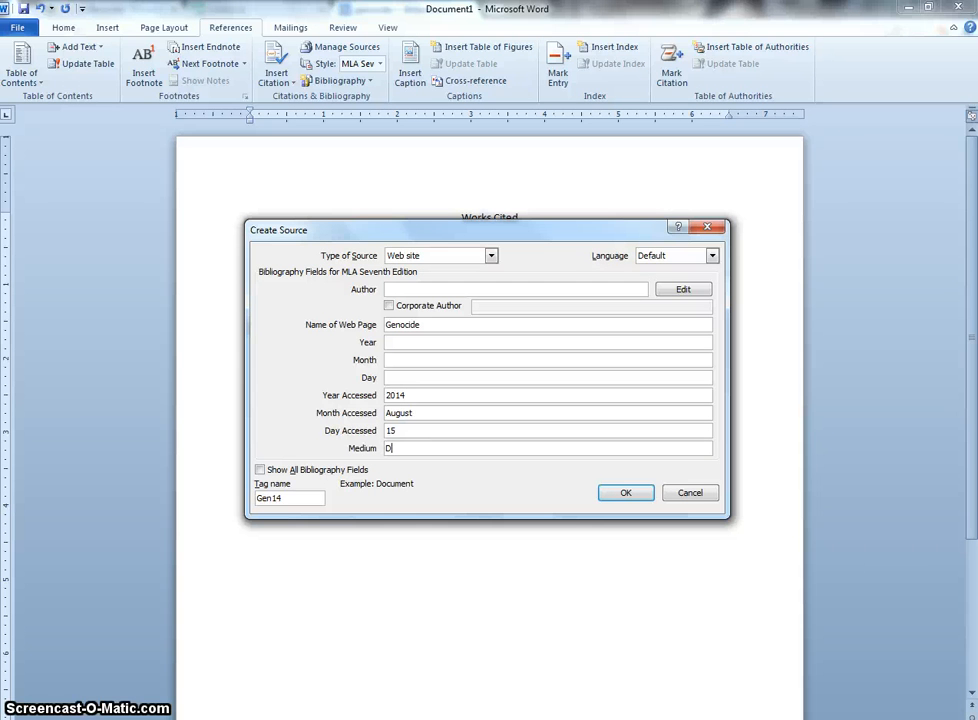
text(Database)
drag(433, 448, 367, 448)
Step: Look up the primary contributor in the Britannica article and enter that name, surname first, as the source's author in Word
click(416, 288)
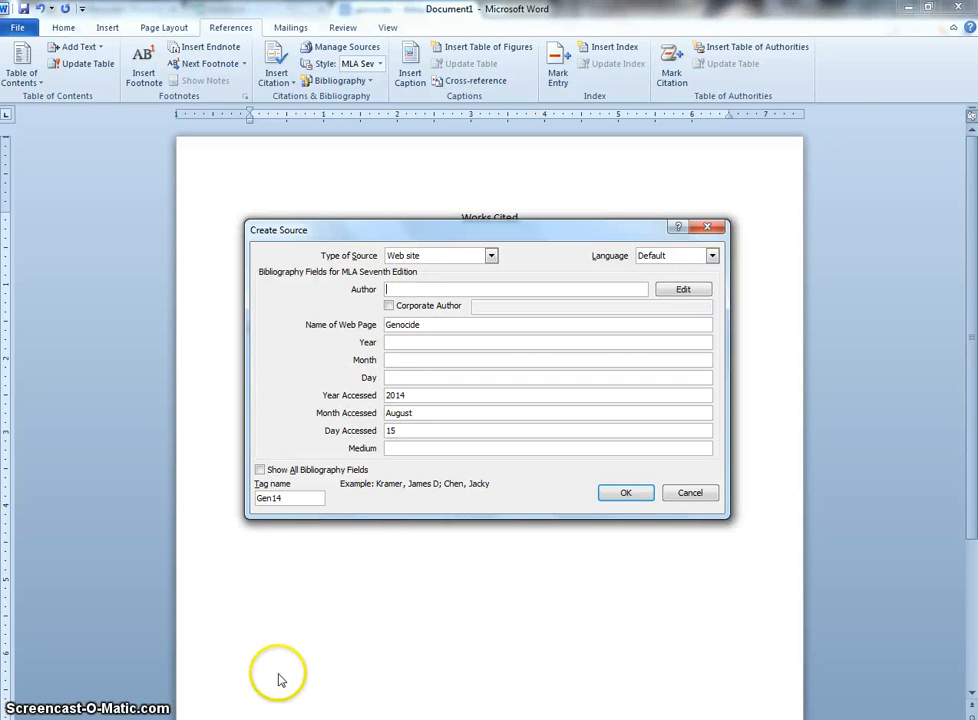
key(alt+Tab)
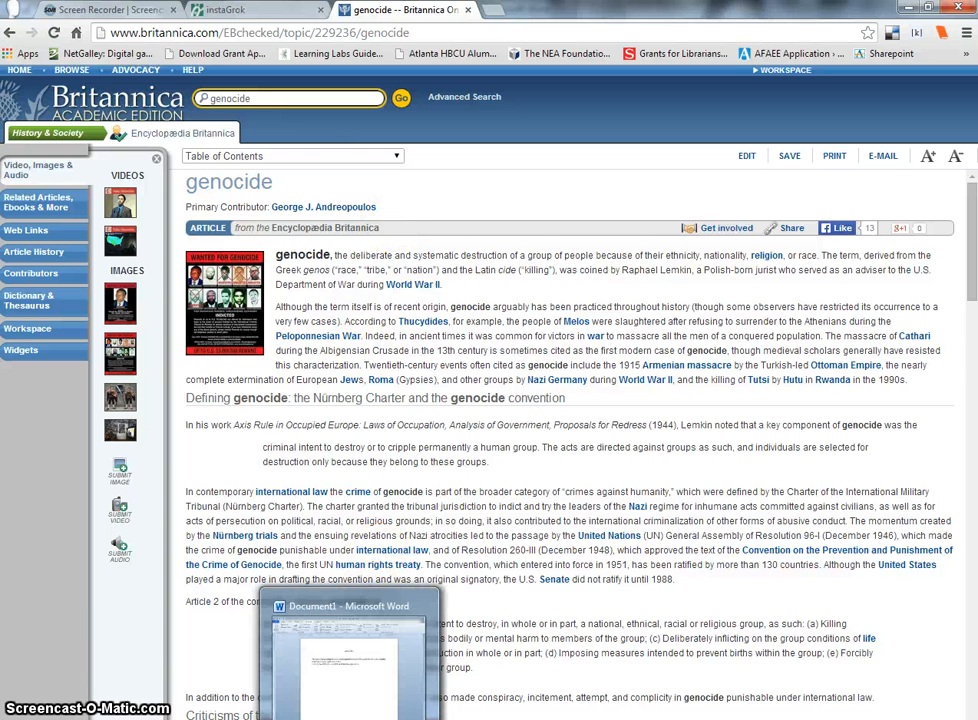
click(350, 719)
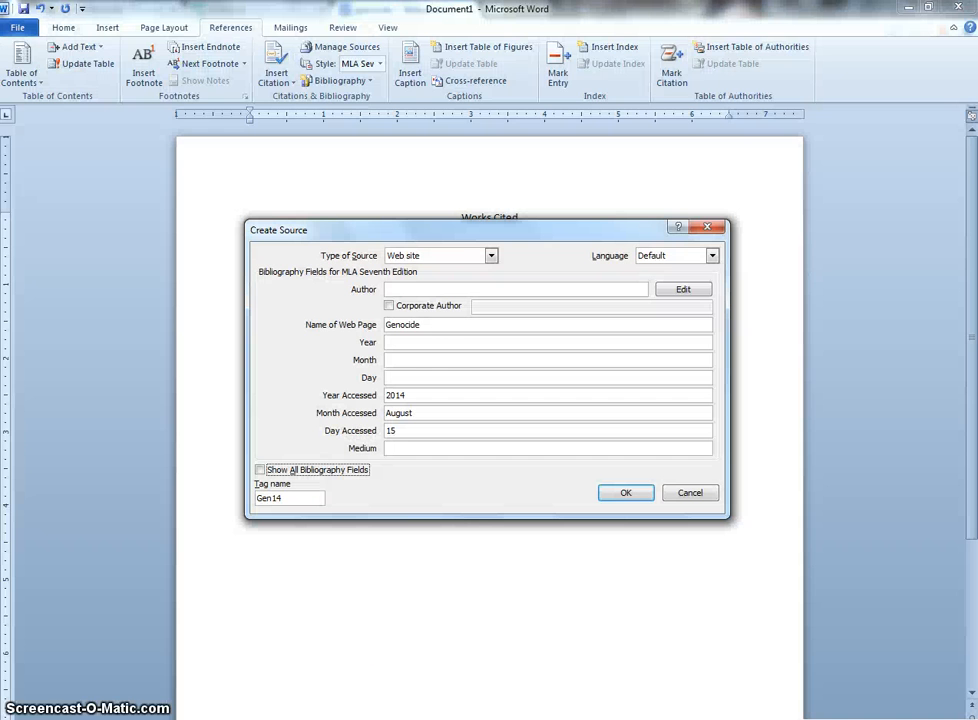
click(428, 287)
text(Andreaoplous, Georg)
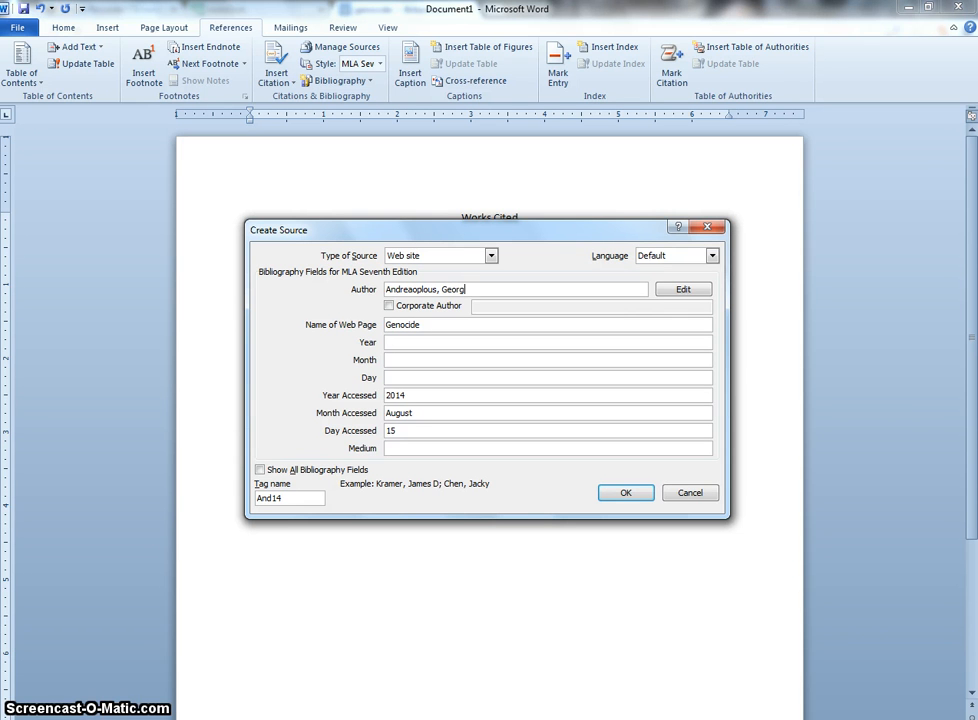
text(e J.)
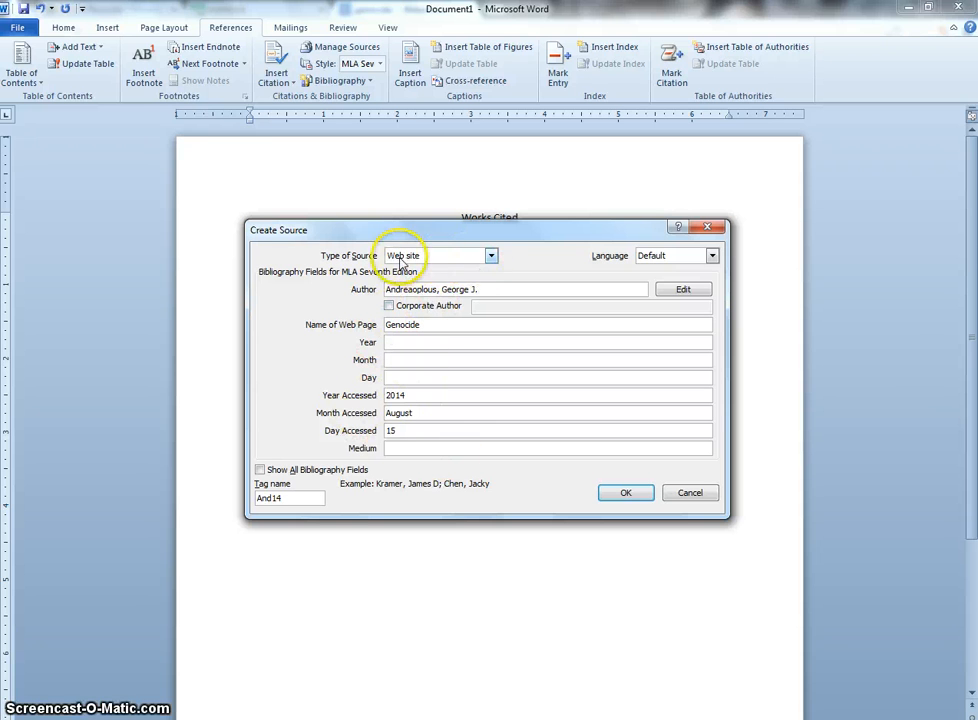
click(491, 256)
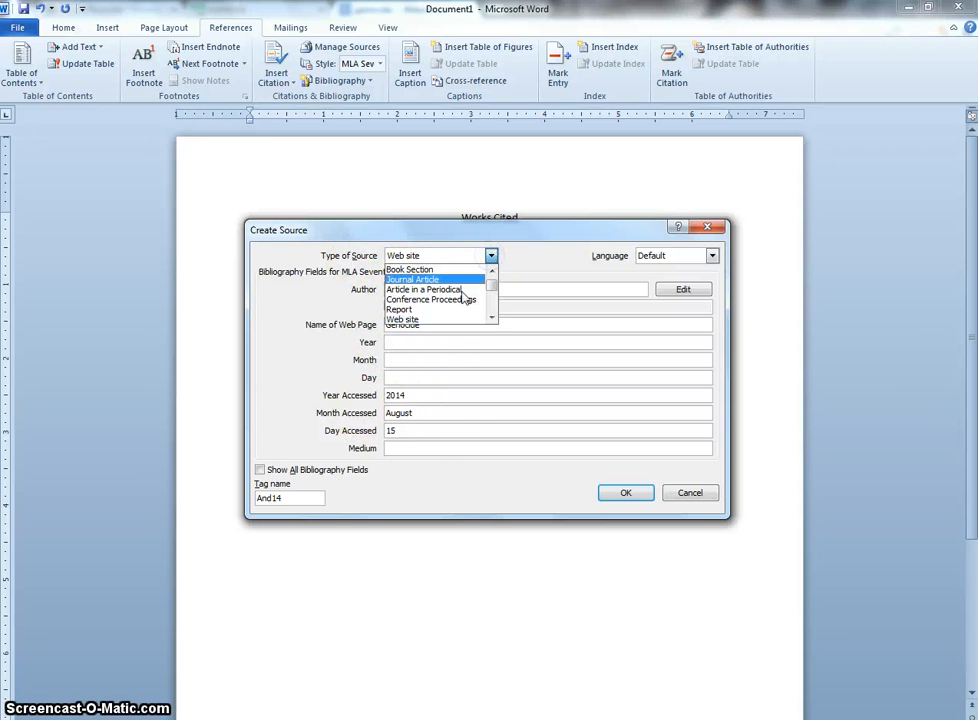
click(450, 320)
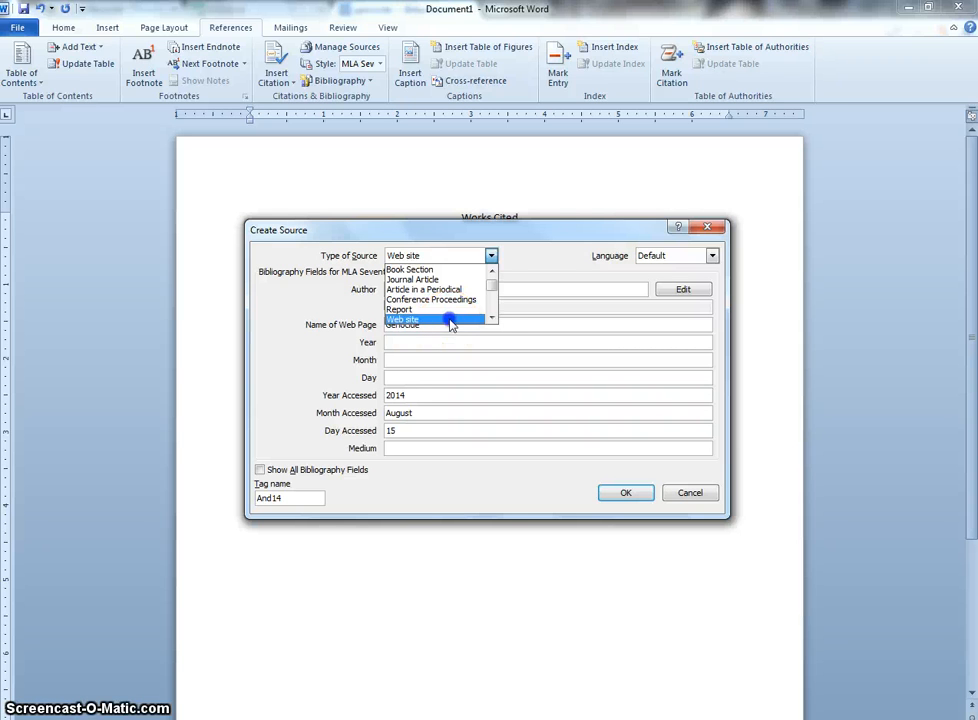
click(450, 320)
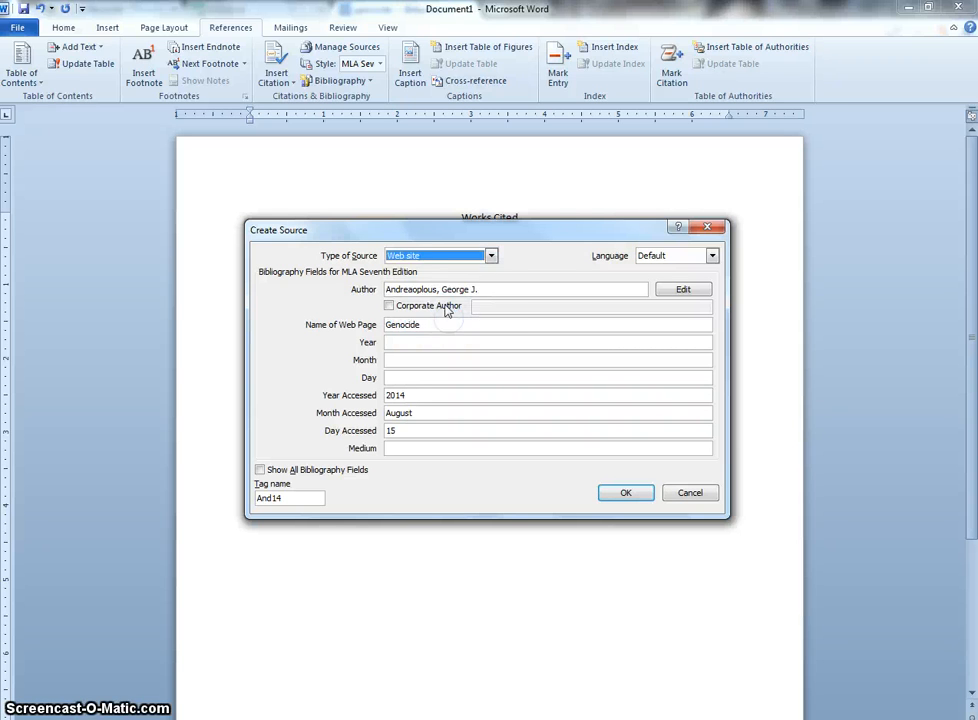
Step: Show all bibliography fields for the source and enter "Encyclopedia Brittanica" as the name of the web site
click(261, 470)
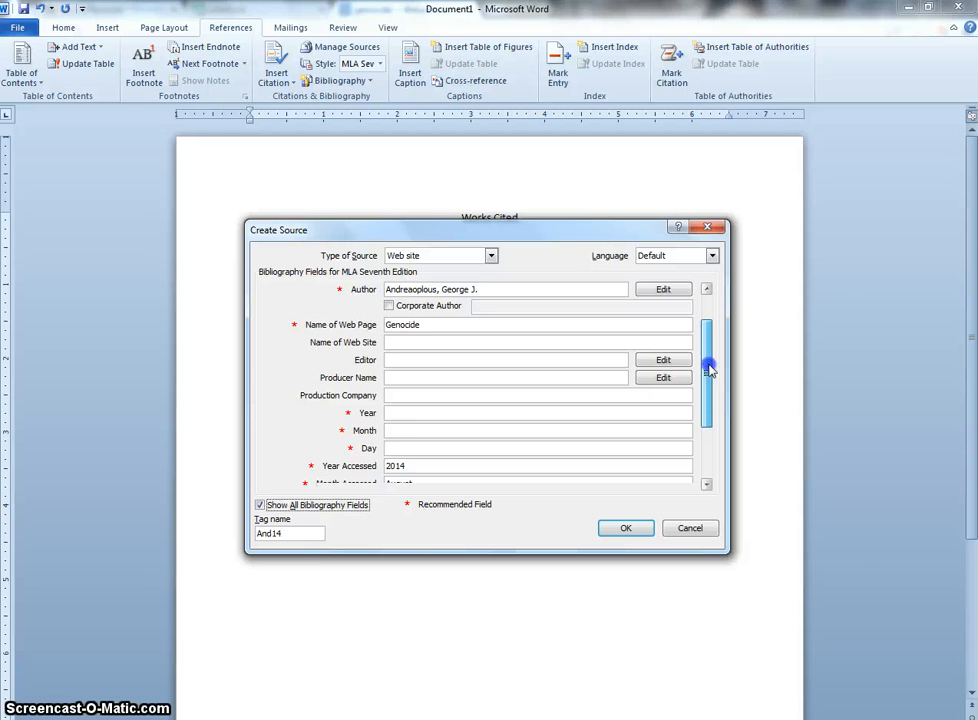
drag(703, 356, 678, 321)
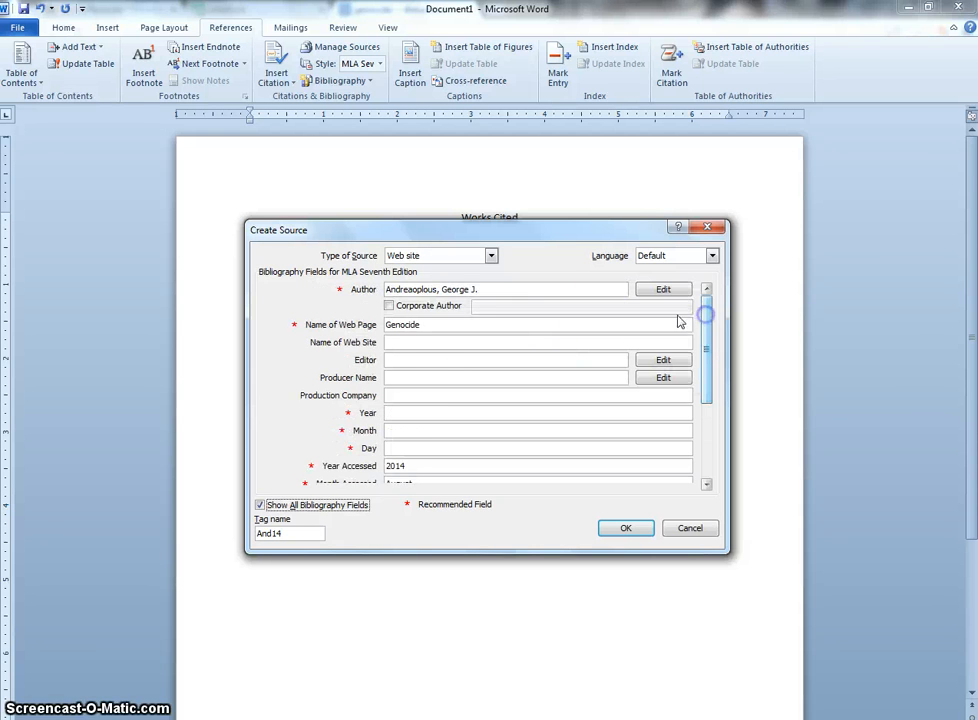
click(425, 342)
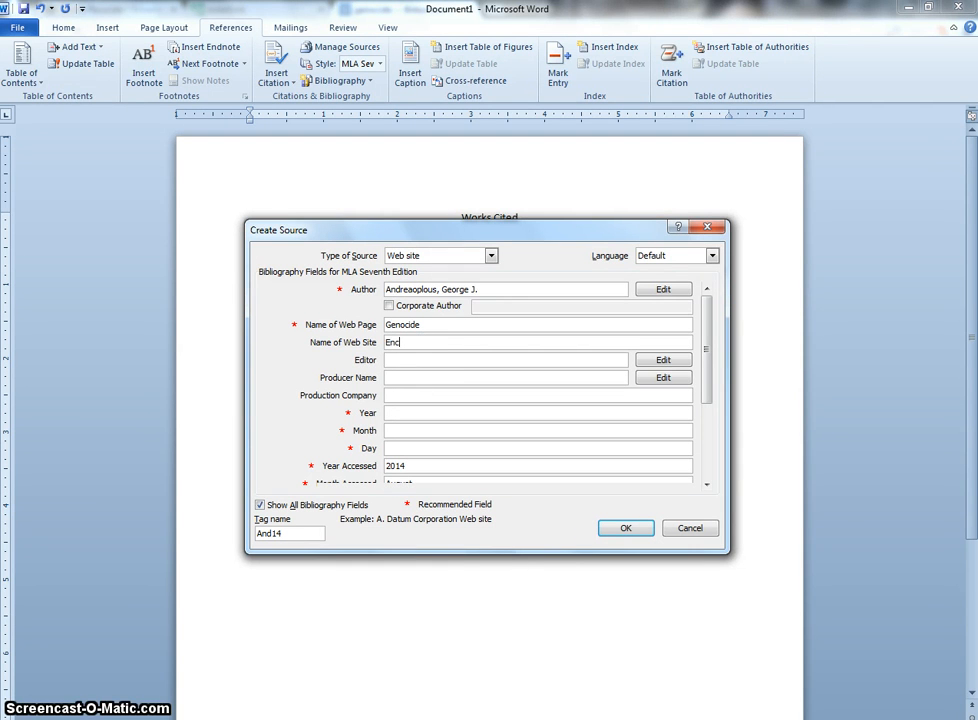
text(Encyclopedia Brittanica)
Step: Switch to the Britannica article, check its MLA citation for the remaining source details, and return to the Word source form
click(235, 719)
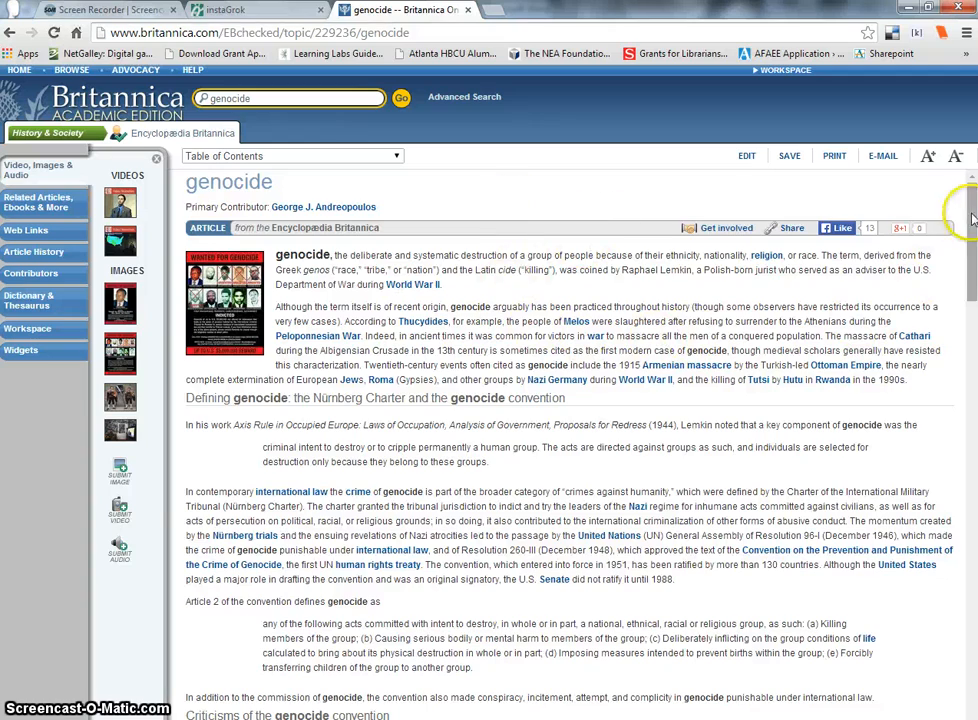
drag(967, 212, 970, 590)
drag(967, 636, 967, 673)
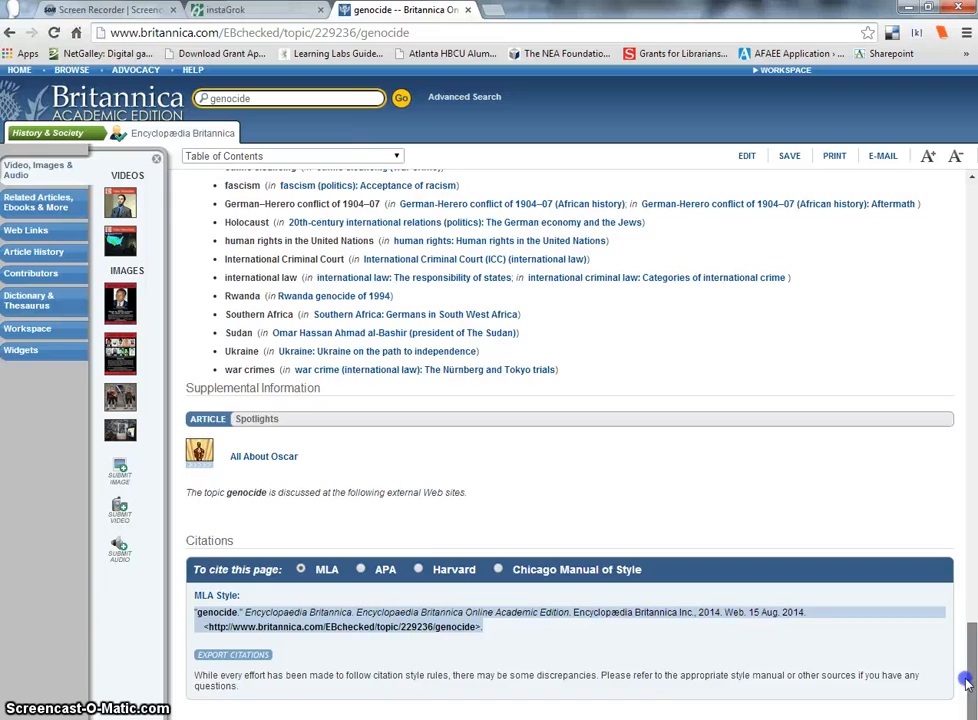
drag(967, 662, 971, 206)
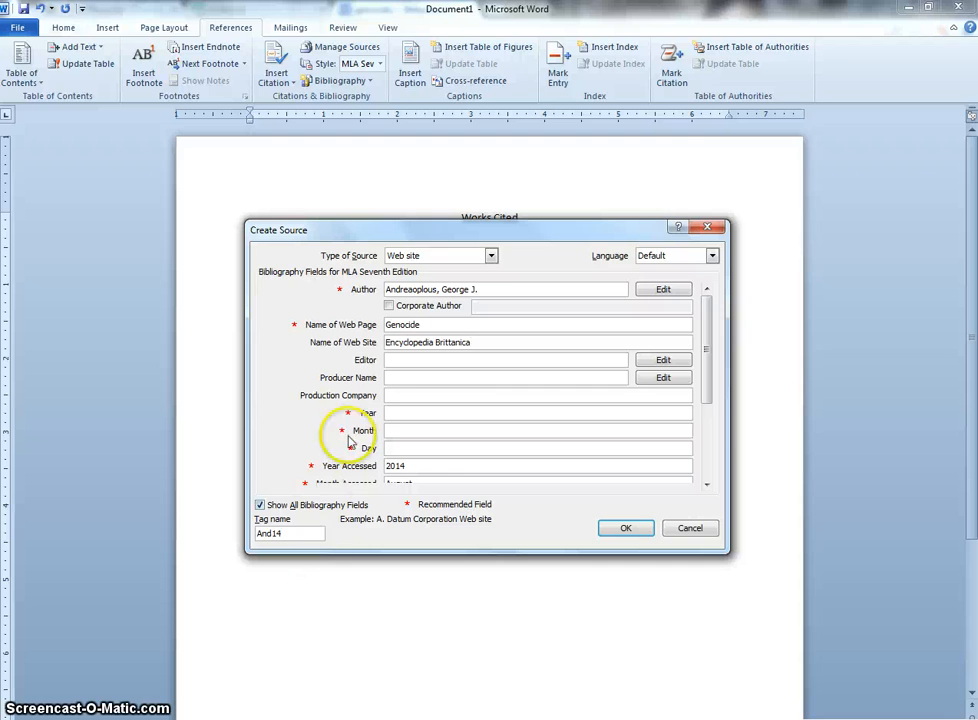
Step: Set the source's publication date to year 2014, with "n.a." for both month and day
click(428, 413)
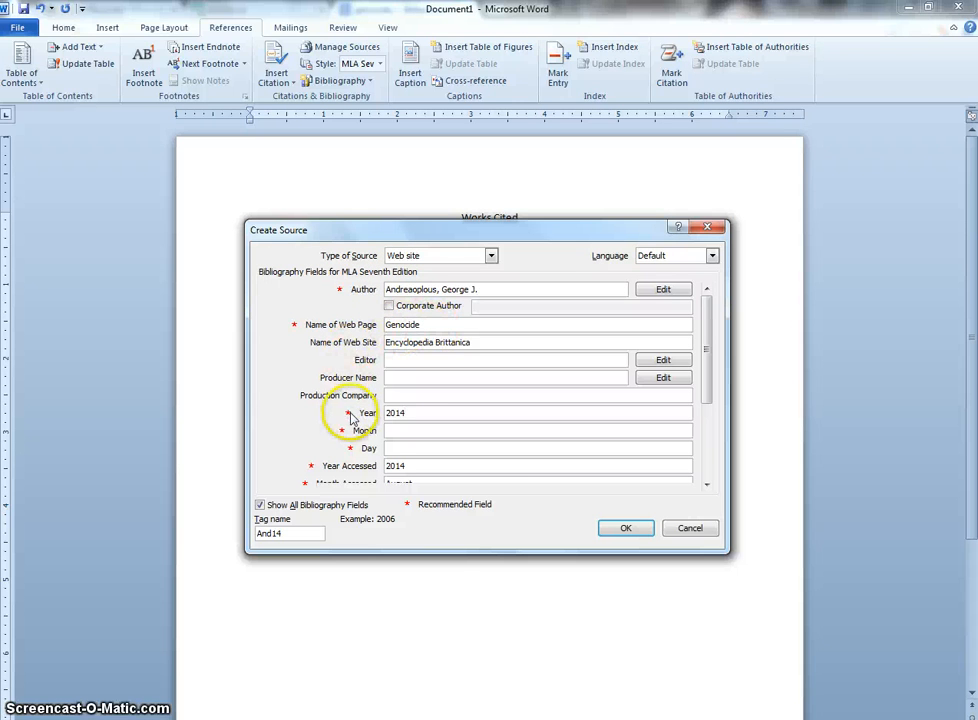
key(BackSpace)
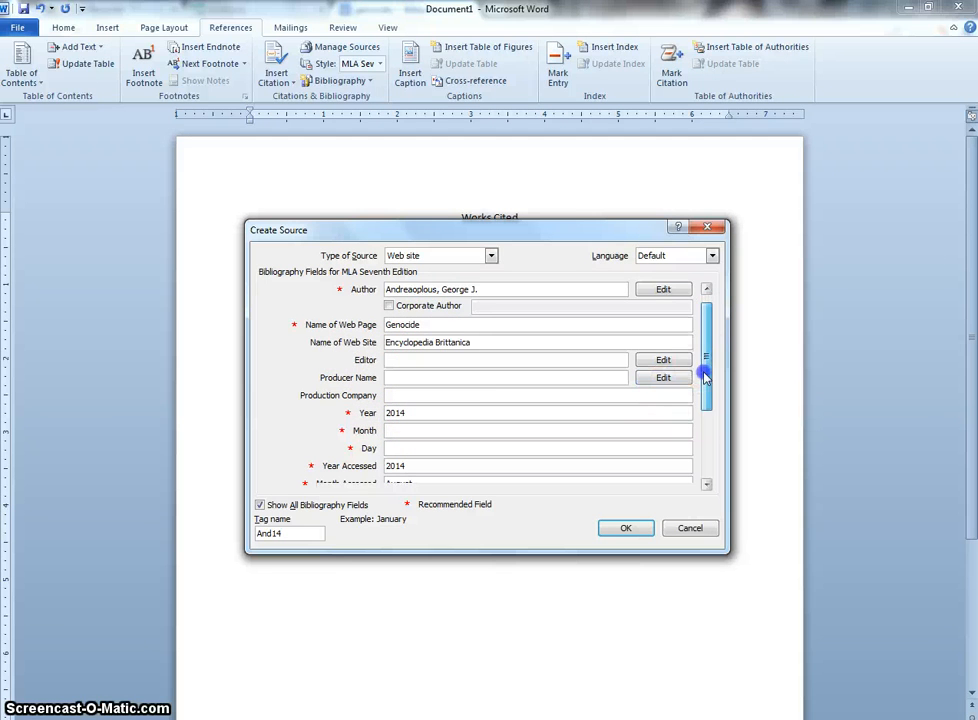
drag(703, 375, 633, 395)
click(408, 395)
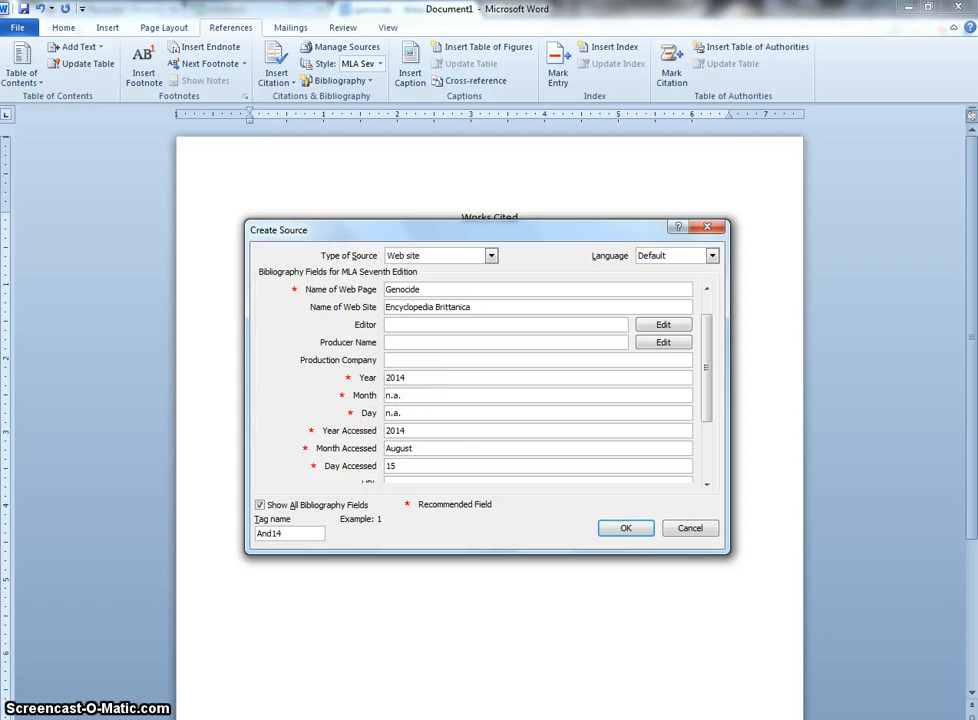
Step: Copy the web address of the Britannica genocide article from the browser and paste it as the source's URL in Word
click(707, 363)
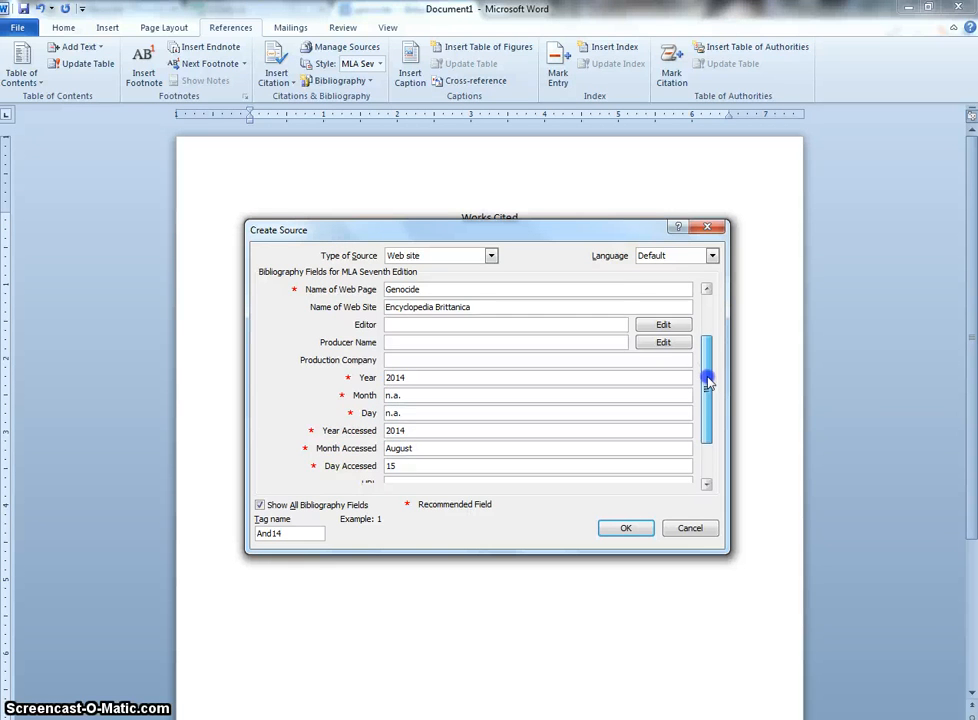
drag(707, 382, 709, 424)
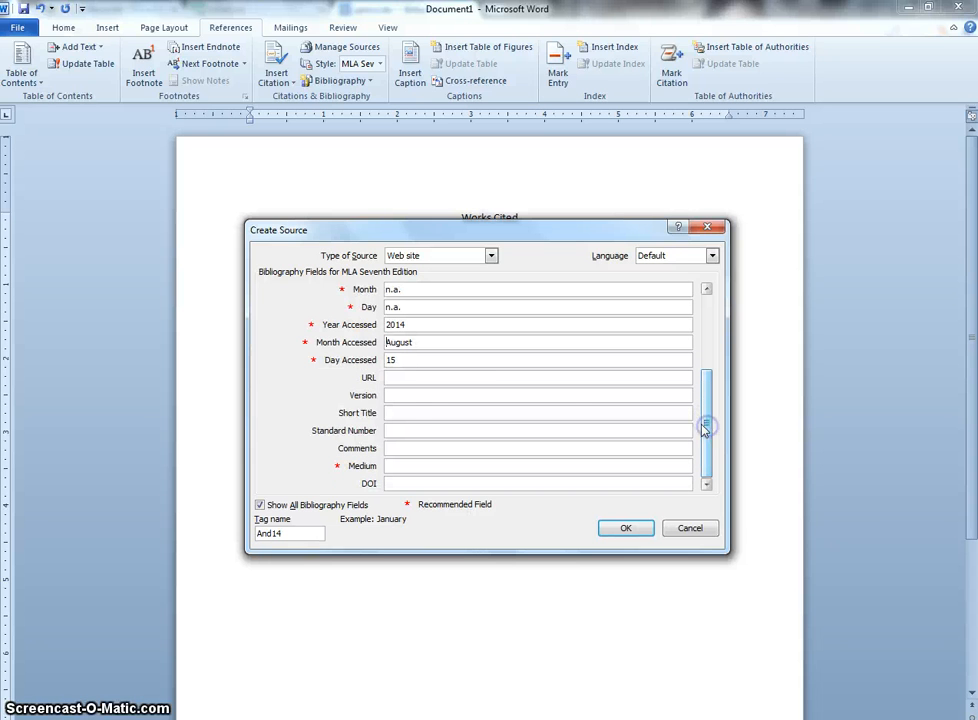
click(397, 378)
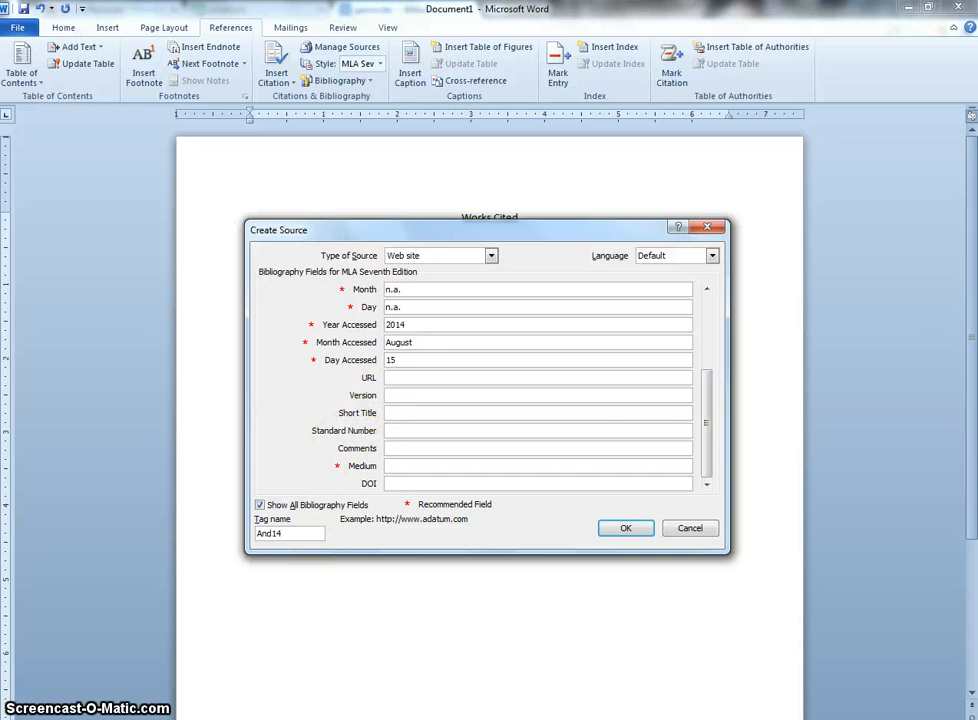
key(alt+Tab)
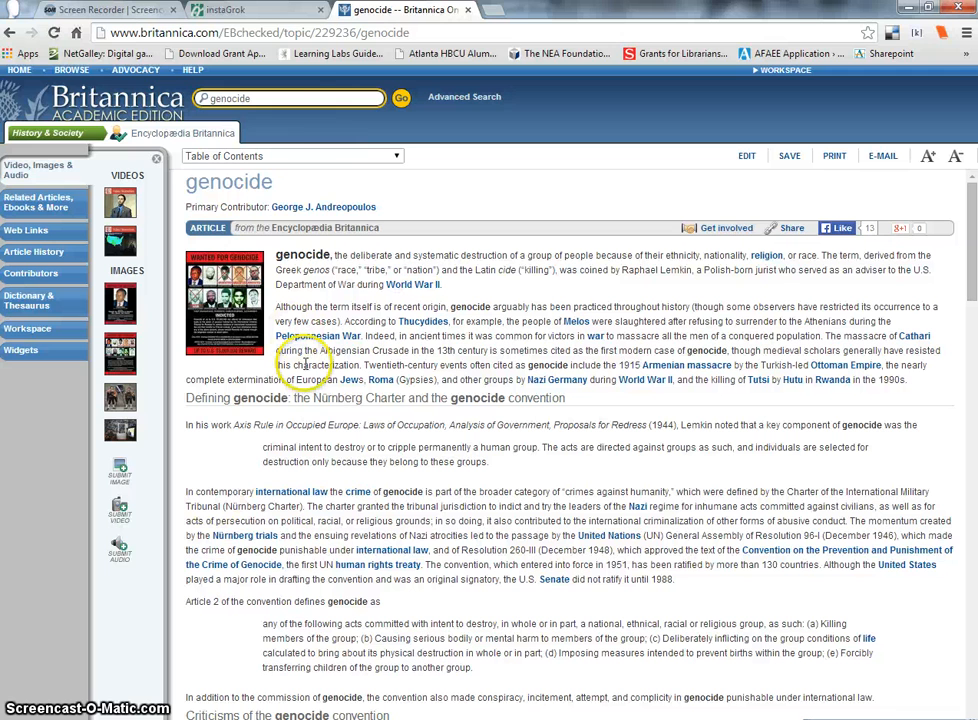
click(290, 33)
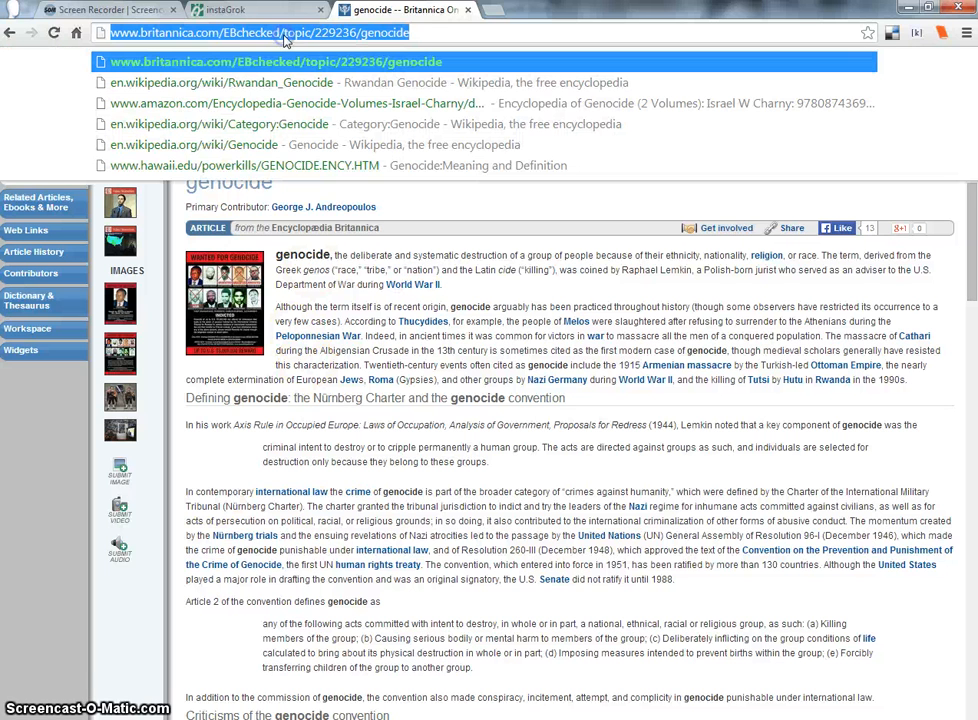
right_click(228, 37)
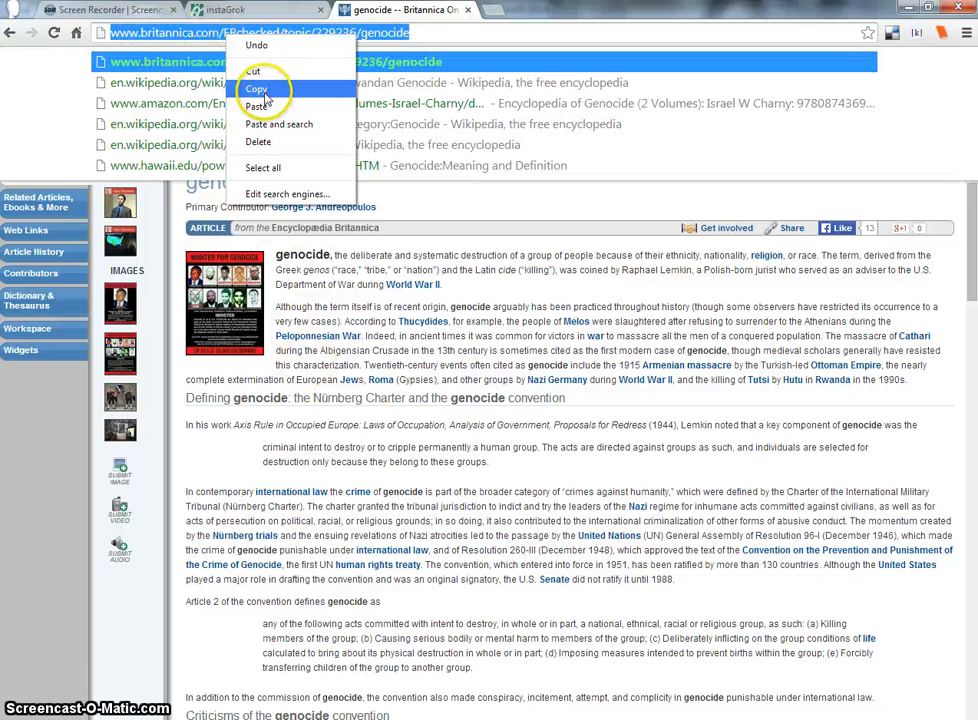
click(258, 90)
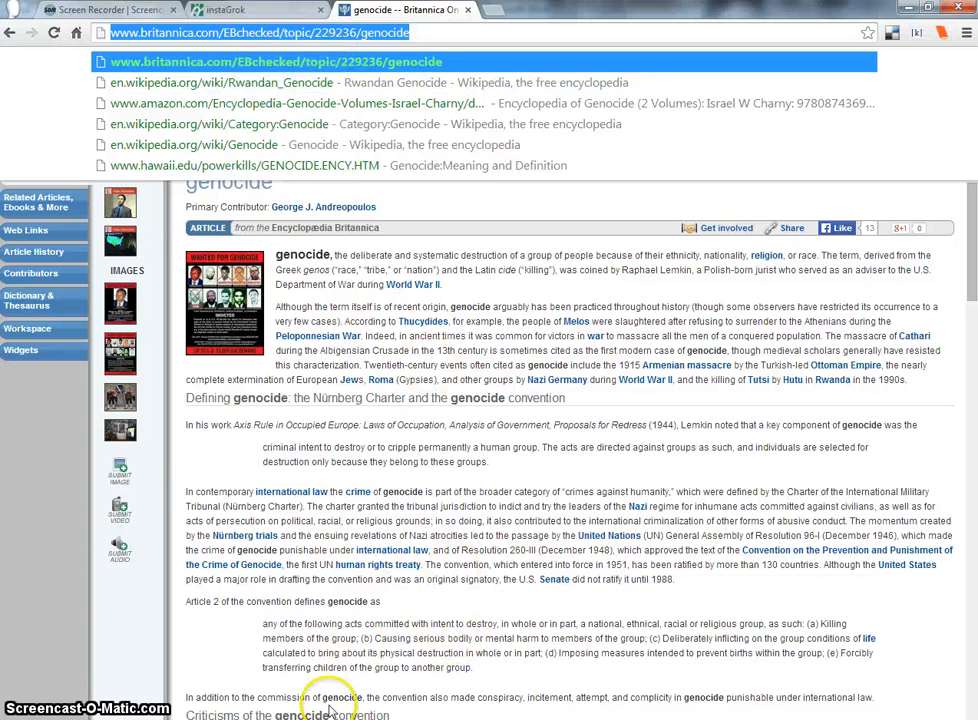
click(372, 620)
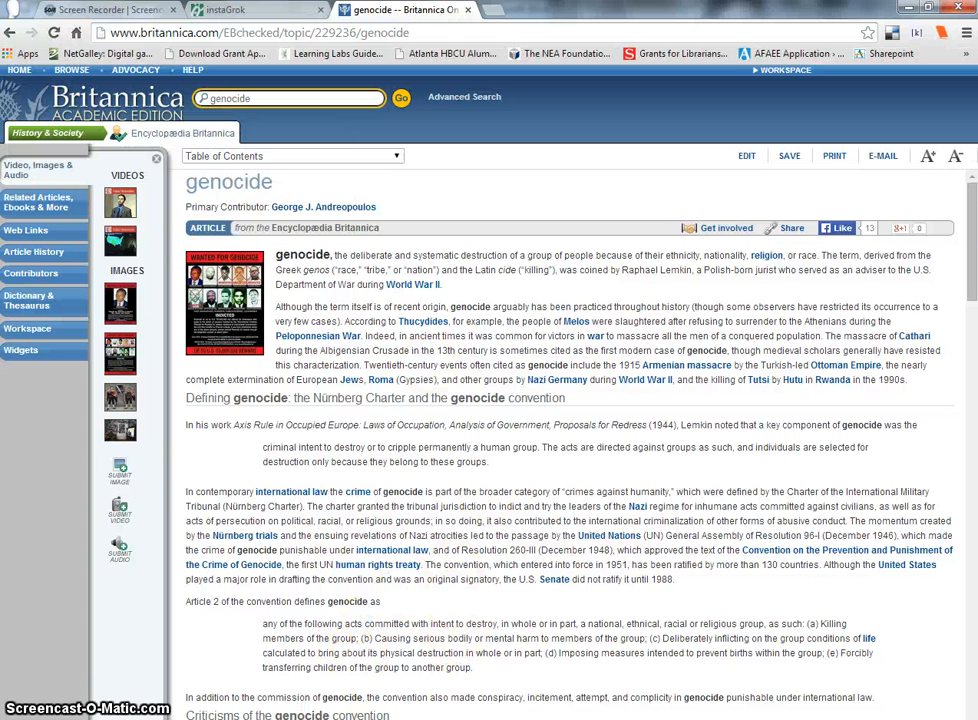
key(alt+Tab)
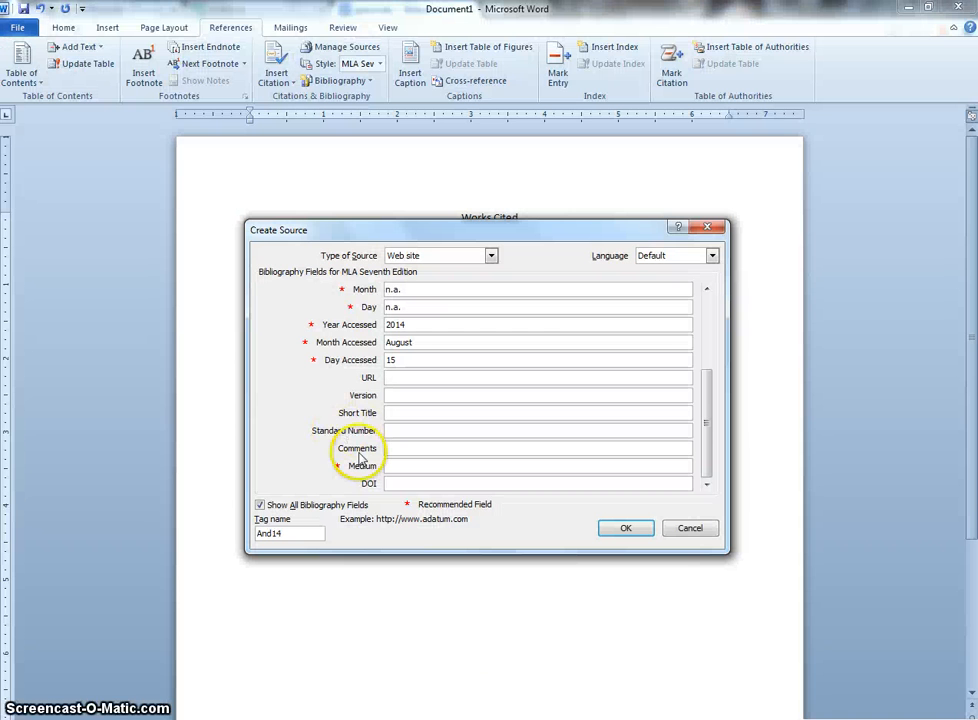
right_click(401, 377)
click(438, 426)
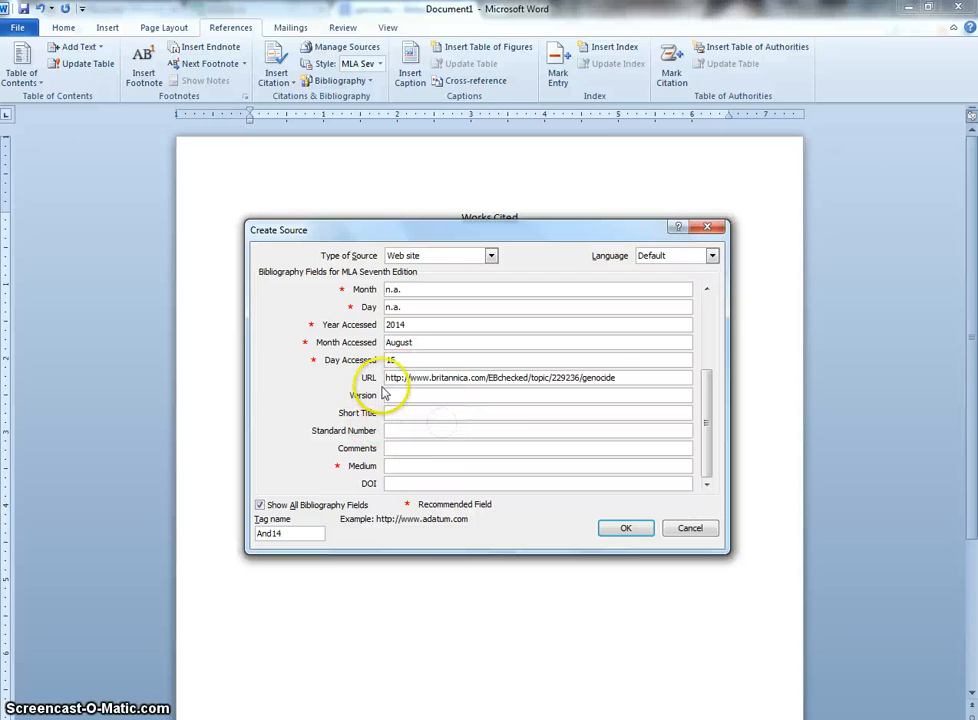
Step: Enter "Website" as the source's medium
click(420, 466)
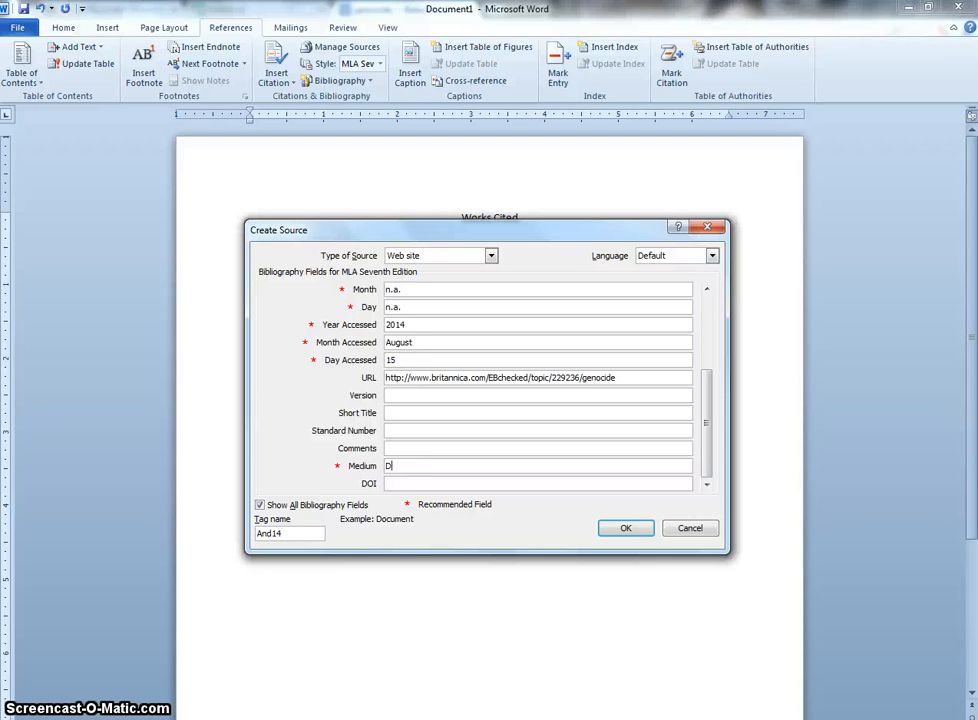
key(BackSpace)
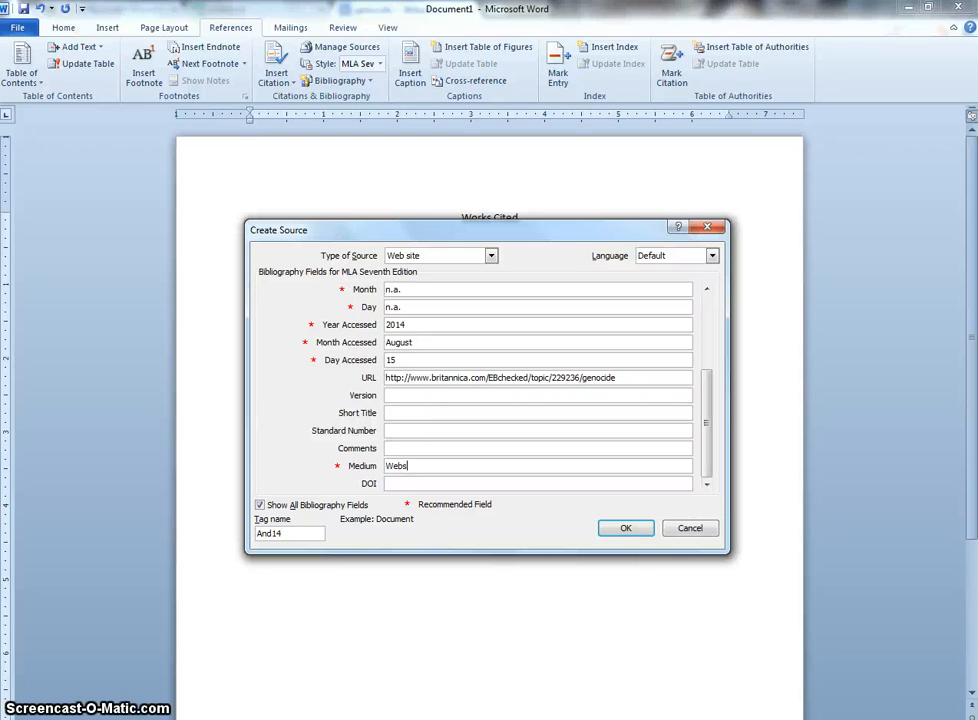
text(Webs)
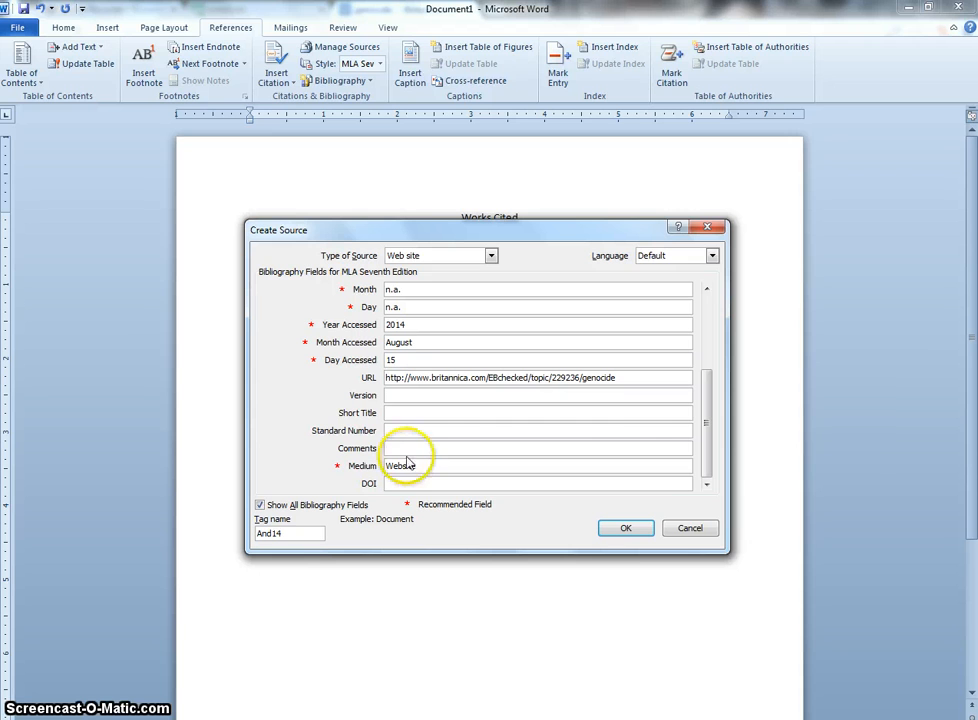
text(ite)
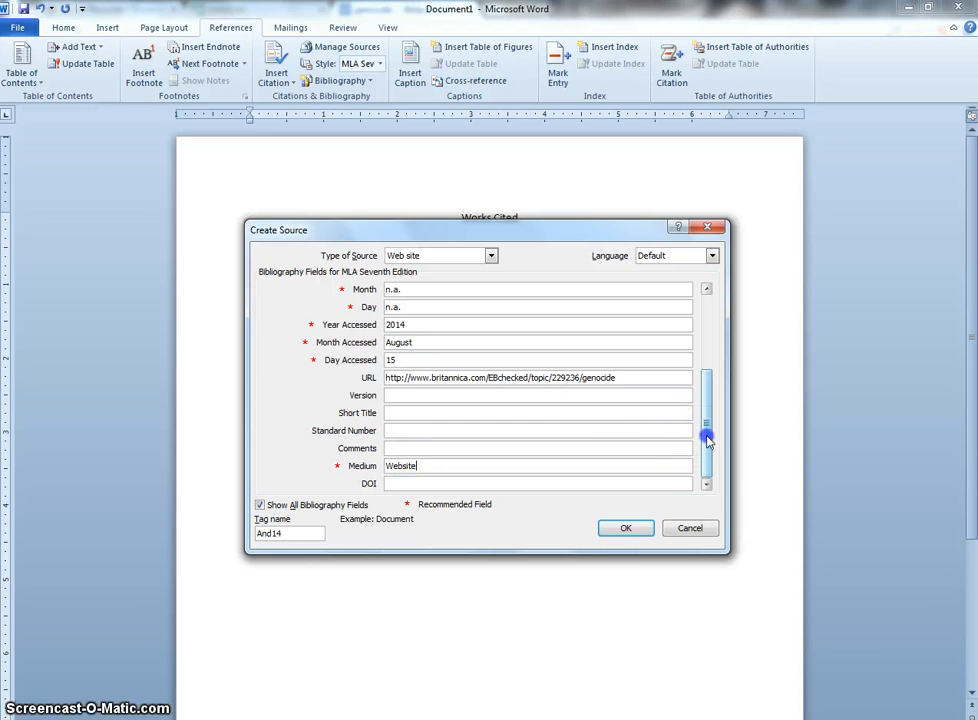
Step: Review all the filled-in bibliography fields and accept the source to insert its citation
drag(708, 457, 713, 355)
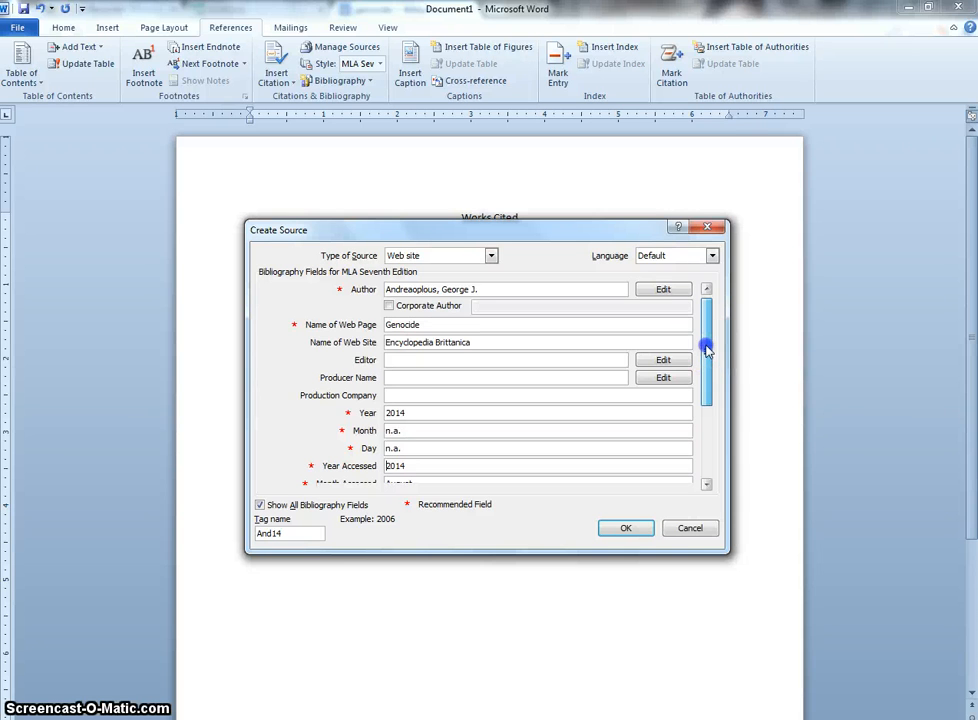
drag(708, 362, 708, 371)
click(600, 450)
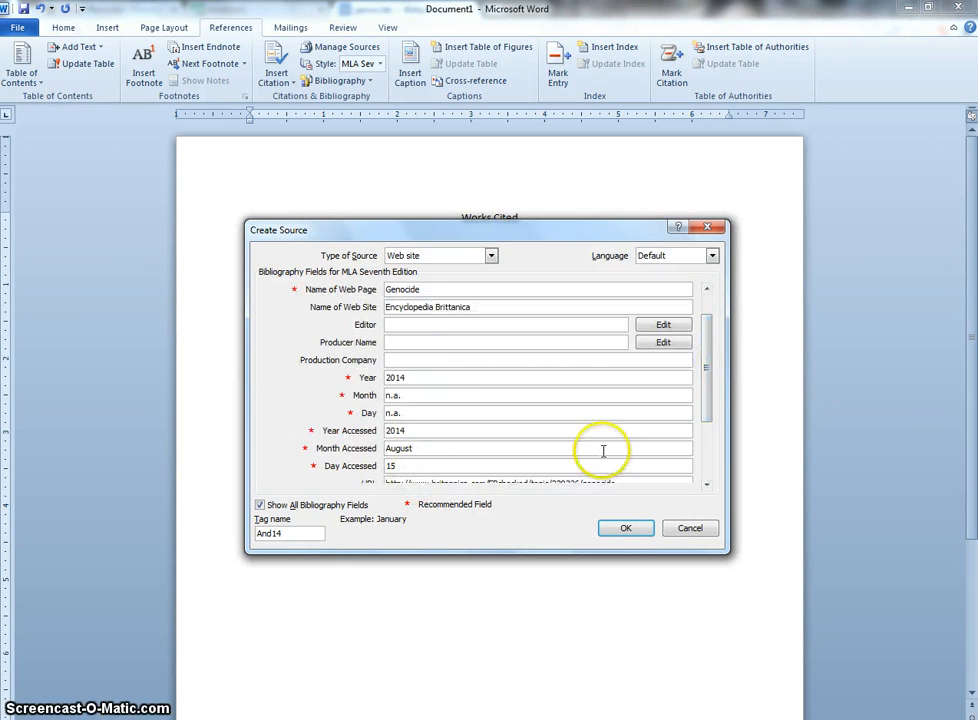
click(706, 485)
drag(706, 485, 706, 487)
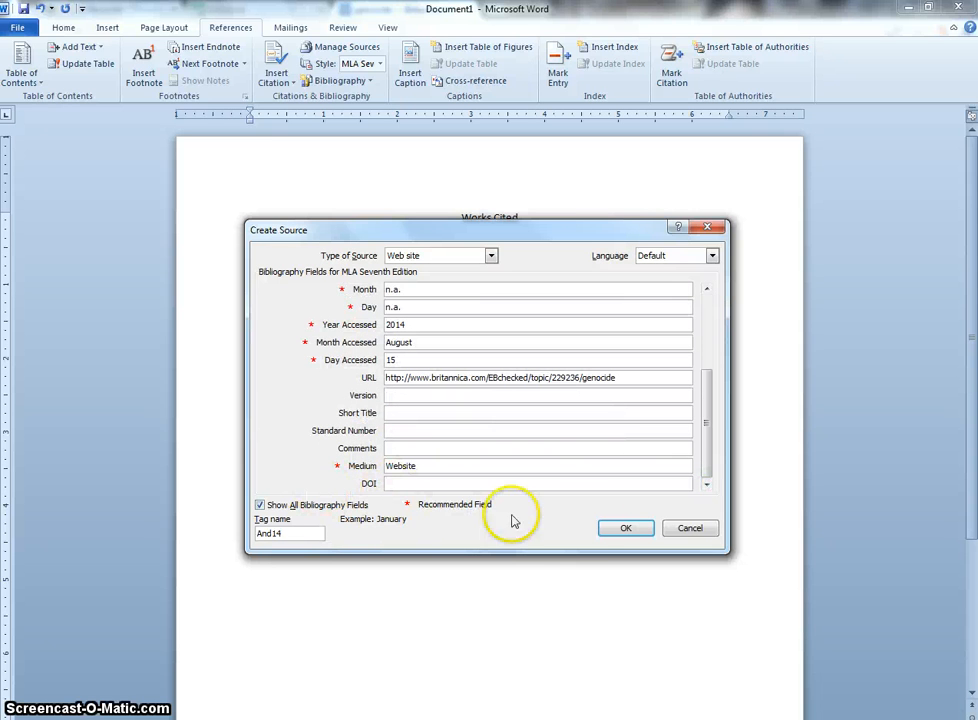
click(627, 529)
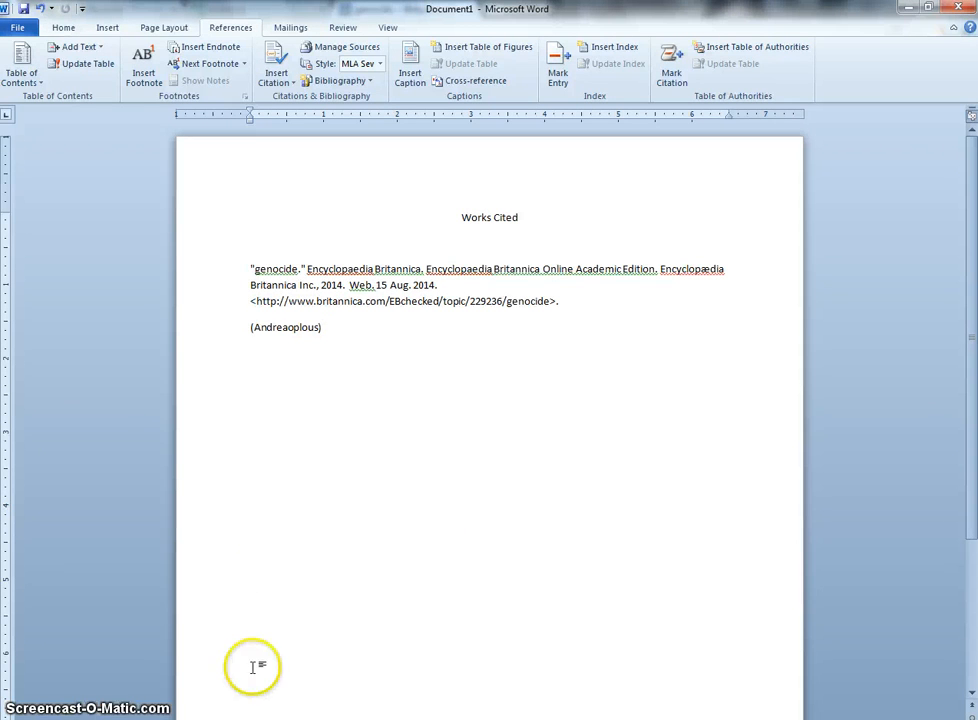
Step: Delete the Works Cited heading and the pasted MLA citation above the inserted in-text citation
drag(247, 328, 323, 327)
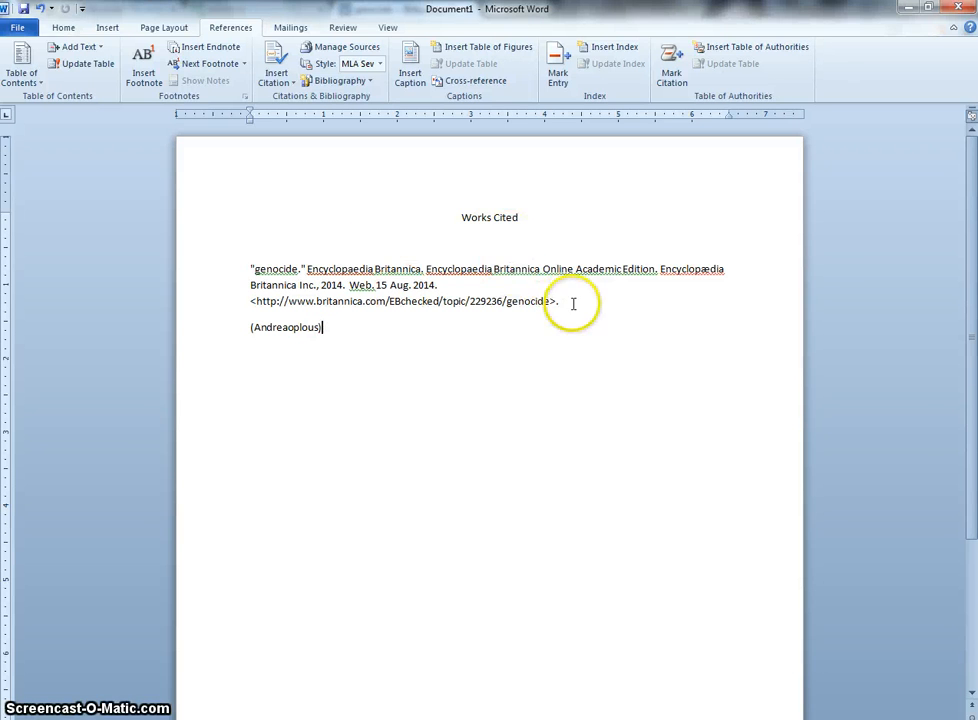
drag(574, 303, 297, 224)
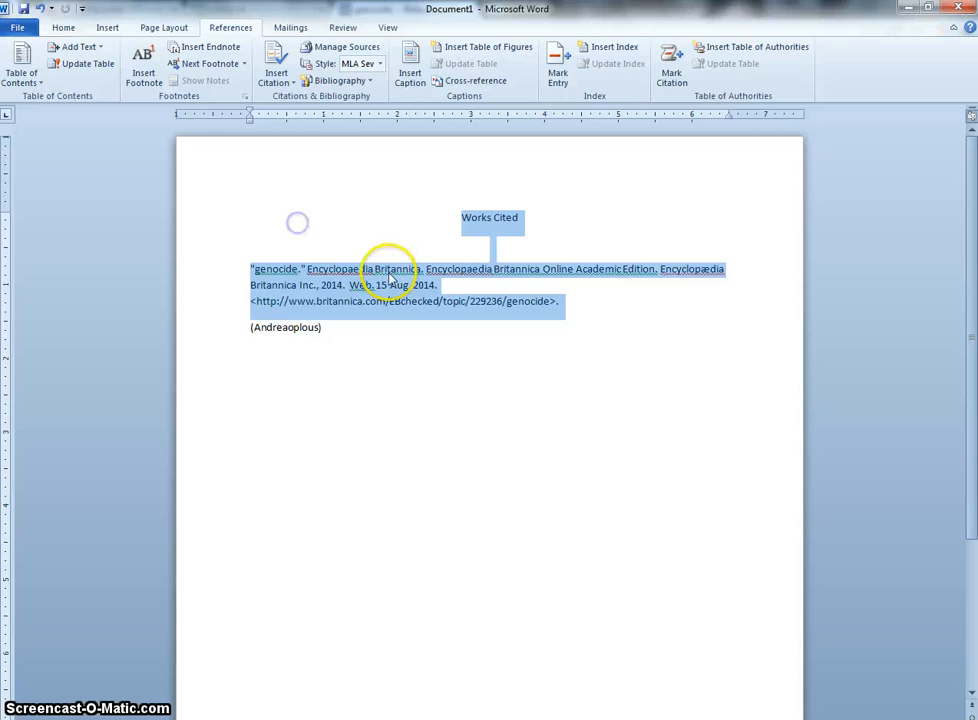
key(Delete)
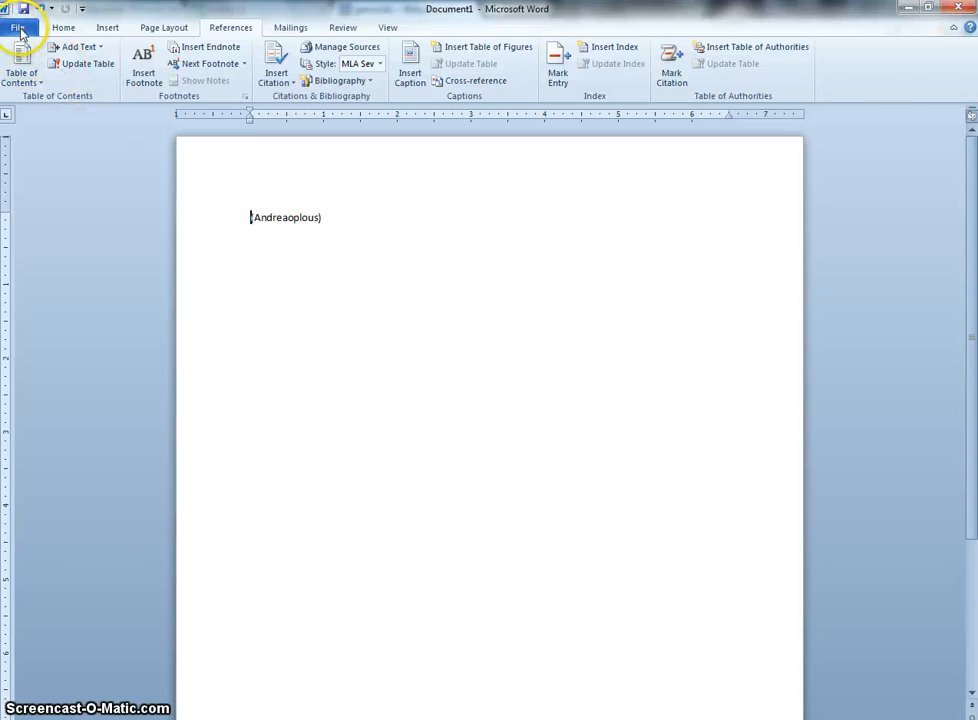
Step: Save the document as a Word document named "Bib1" in the Documents library
click(63, 28)
click(13, 30)
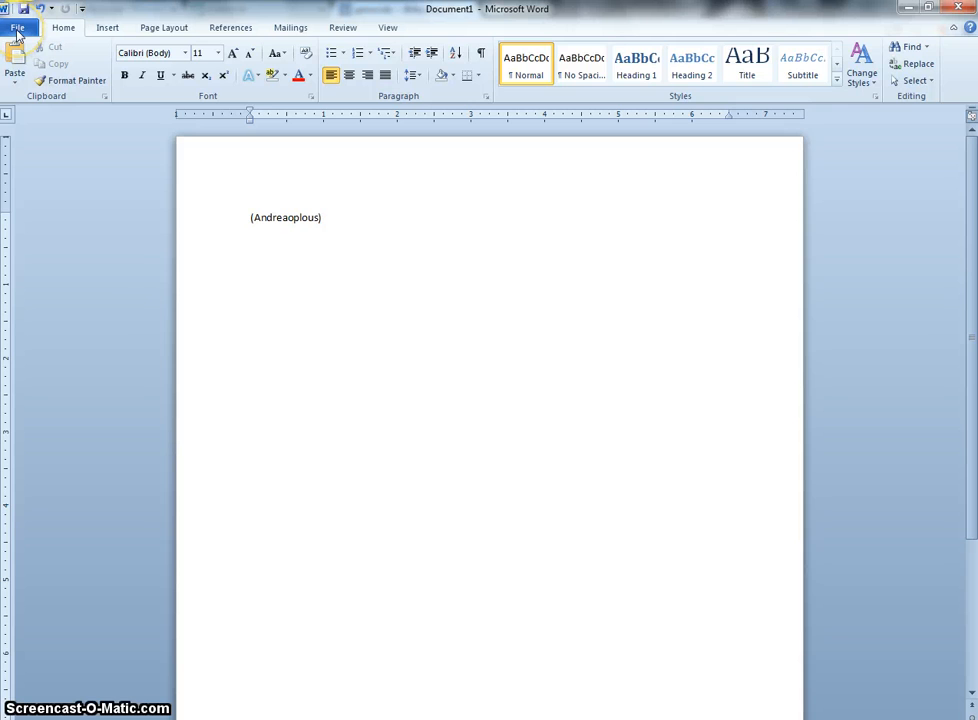
click(17, 30)
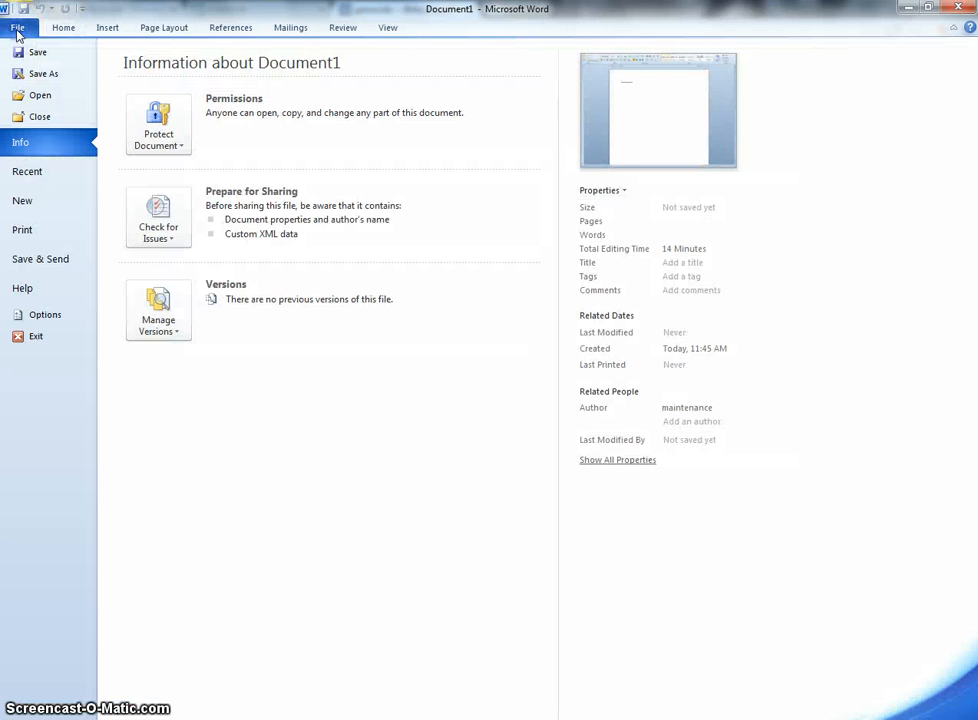
click(45, 76)
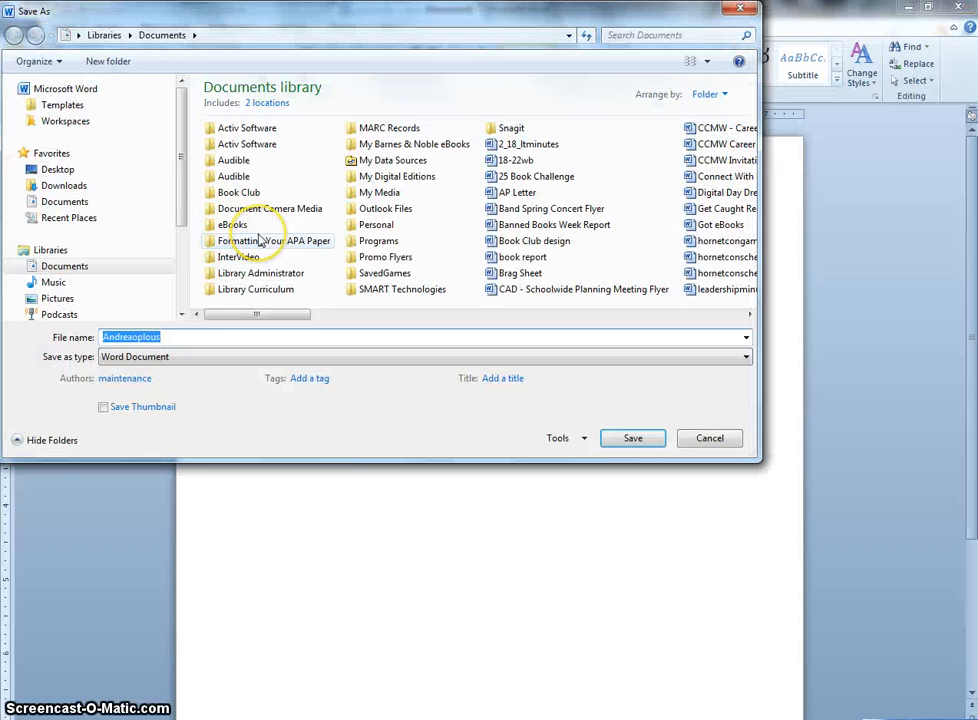
text(Bib)
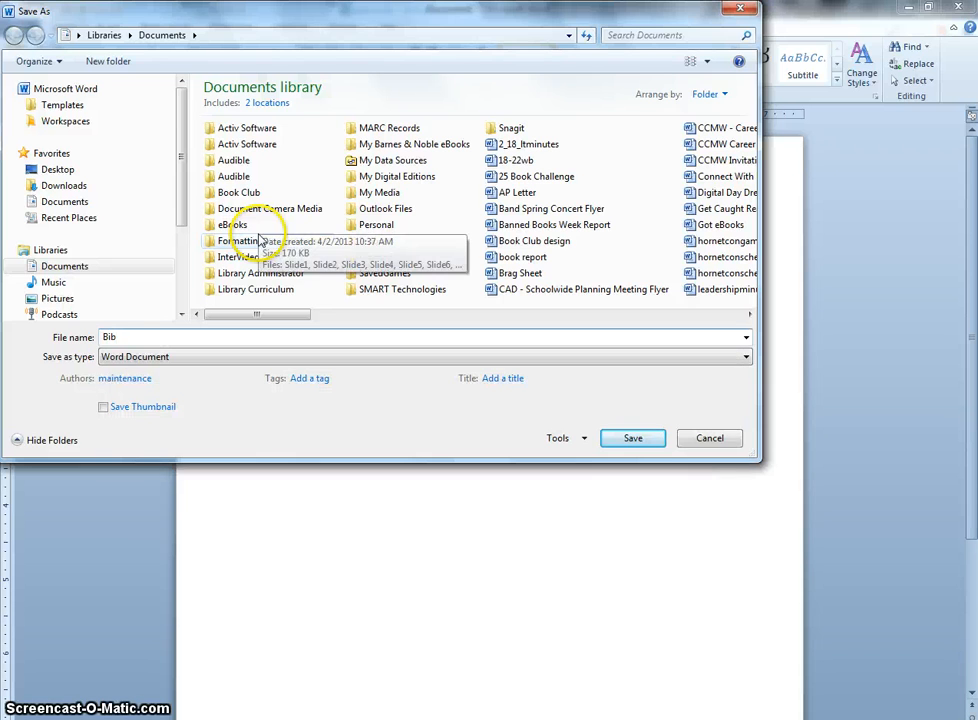
text(1)
key(Return)
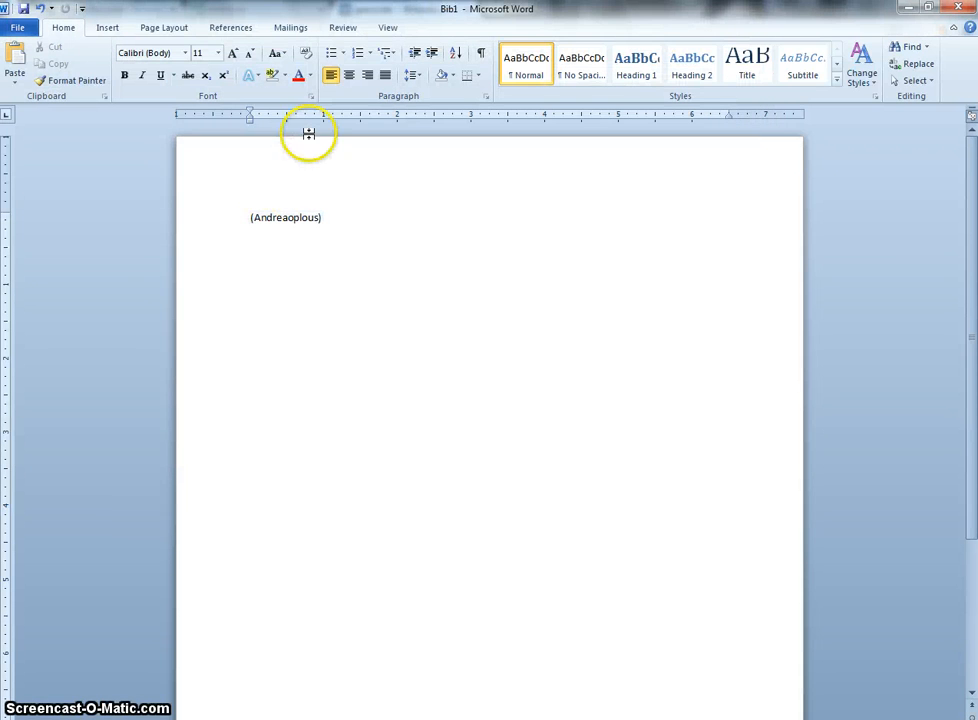
Step: View the built-in Bibliography and Works Cited layouts, and close the gallery without inserting one
click(228, 30)
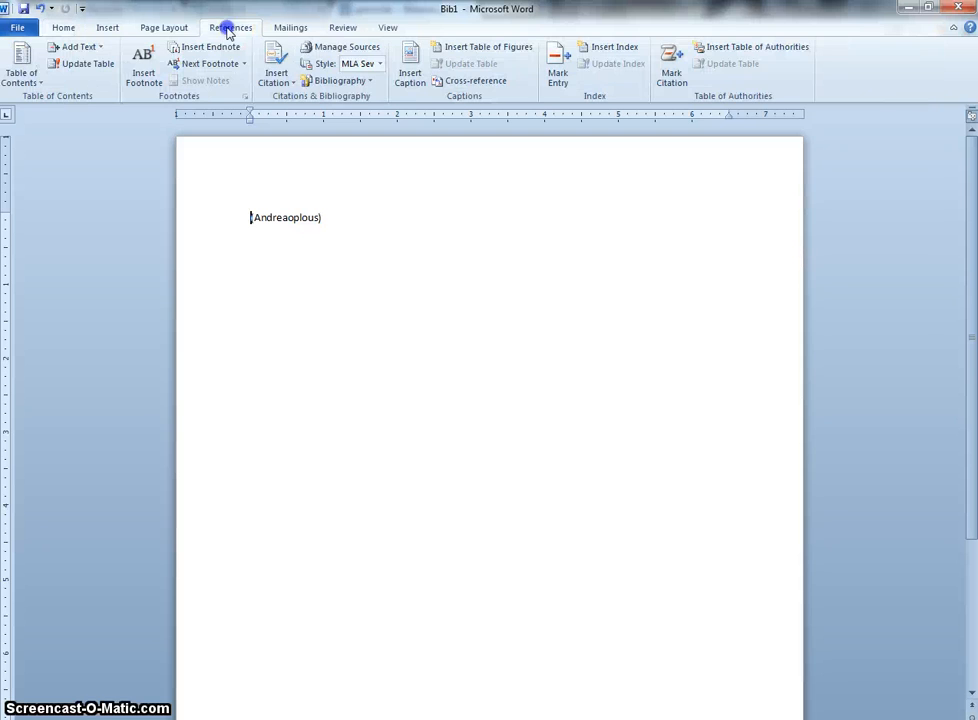
click(368, 84)
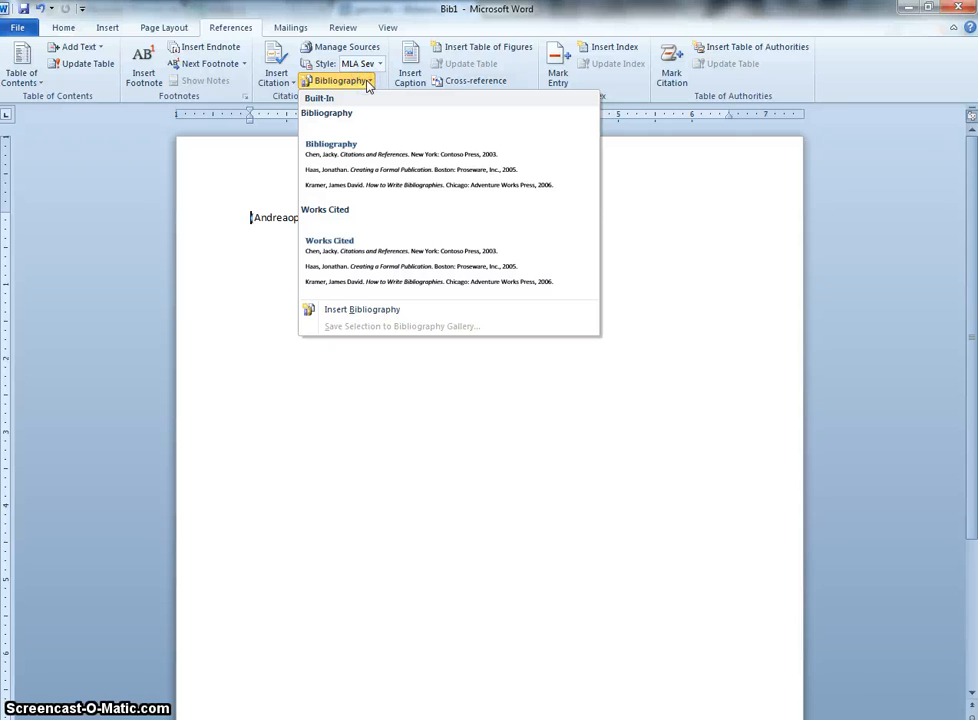
click(253, 168)
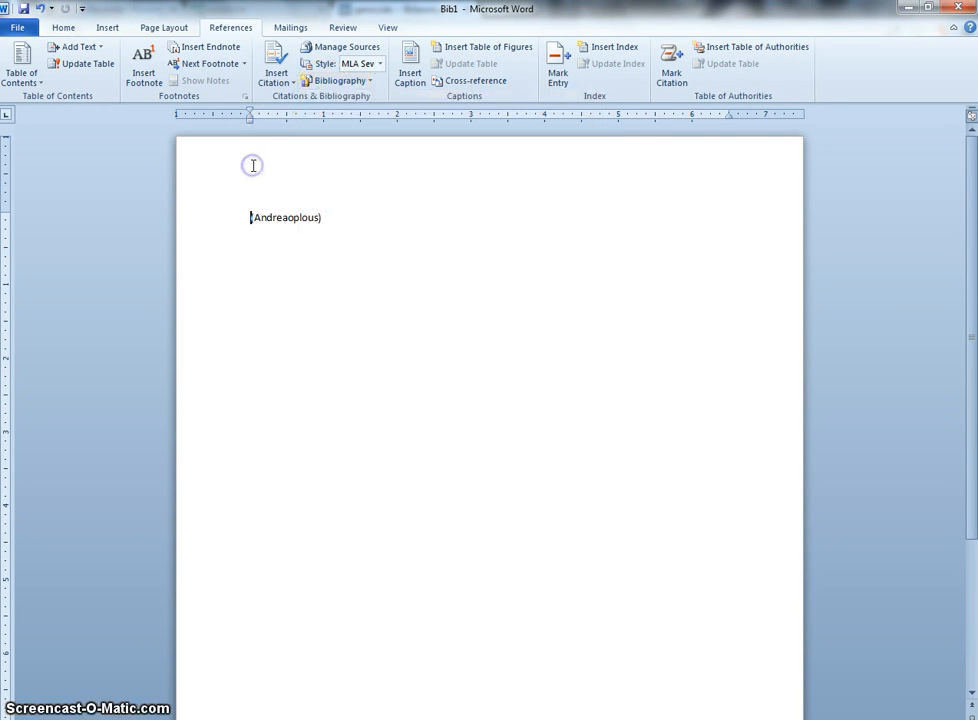
Step: Start a new line below the in-text citation and create a new source with its type set to Film
click(340, 217)
key(Return)
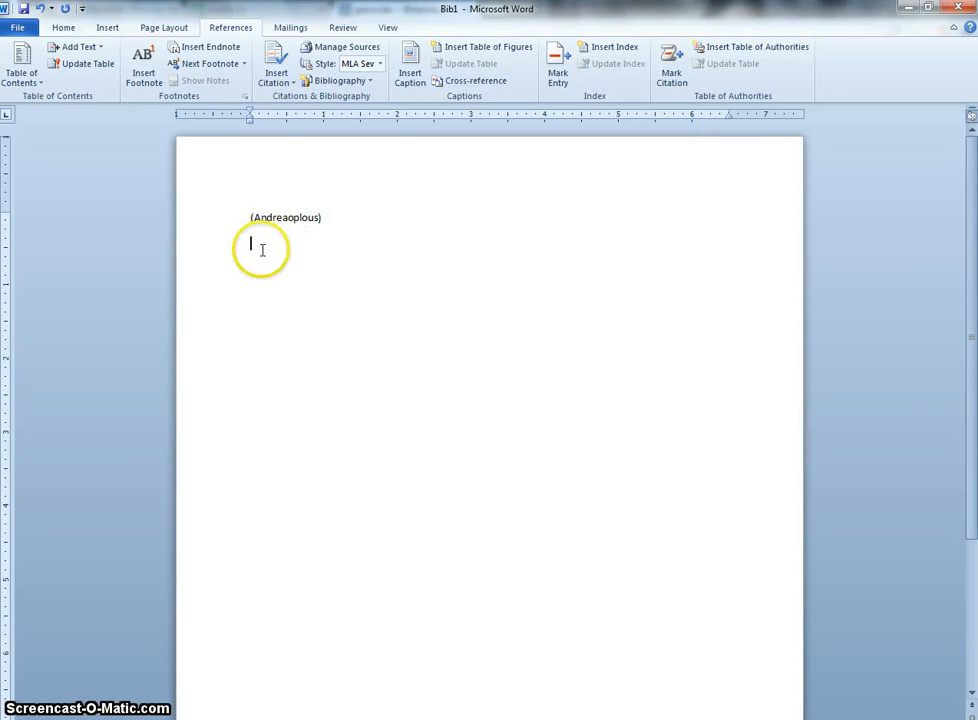
click(272, 54)
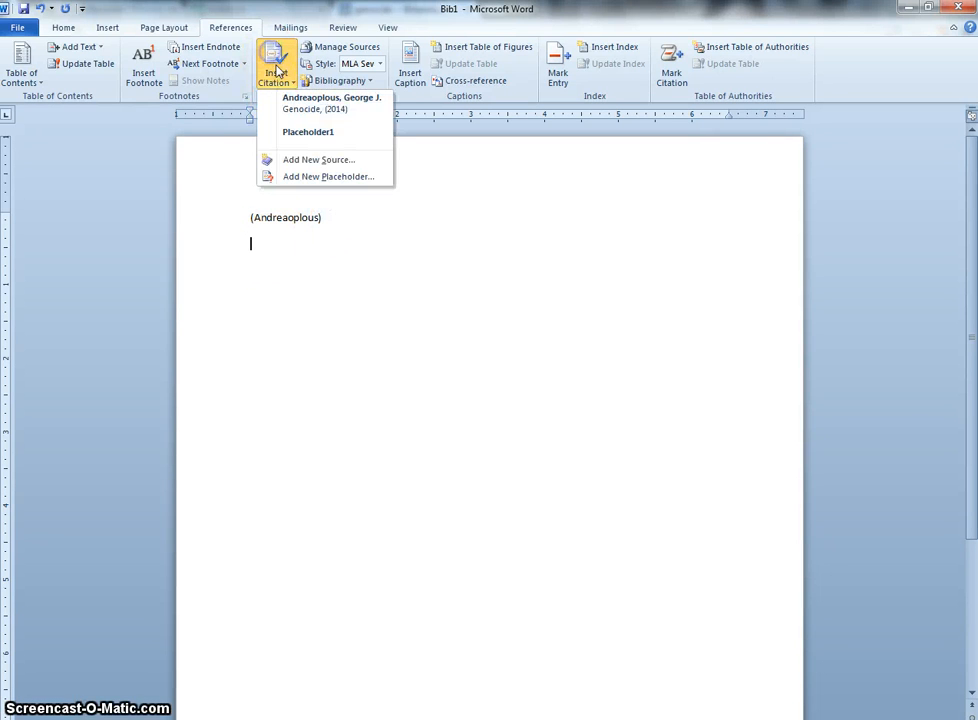
click(306, 160)
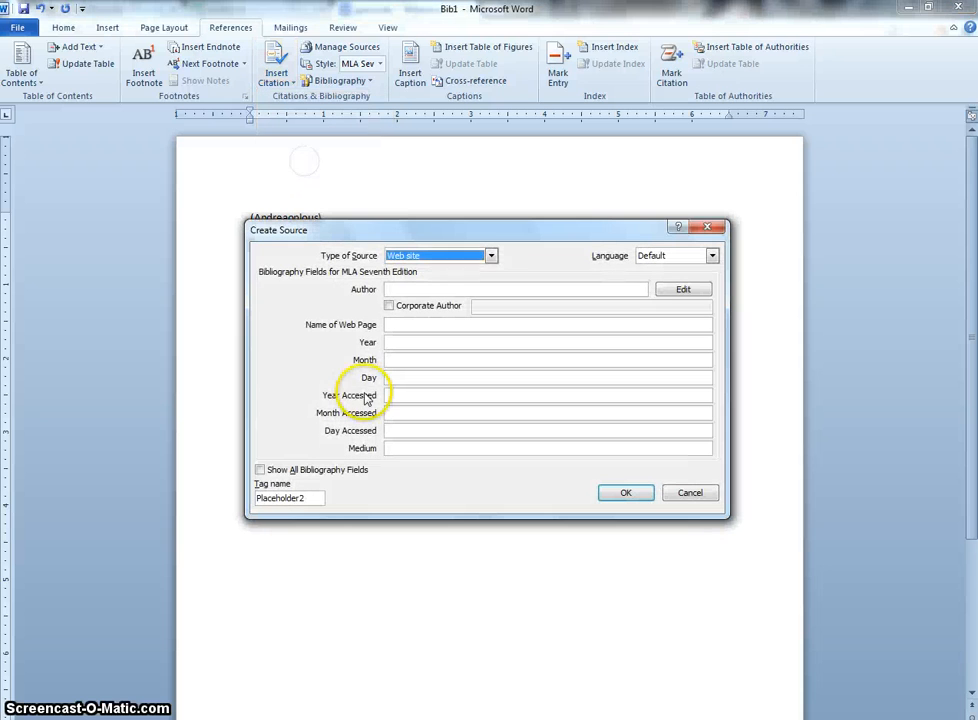
click(491, 255)
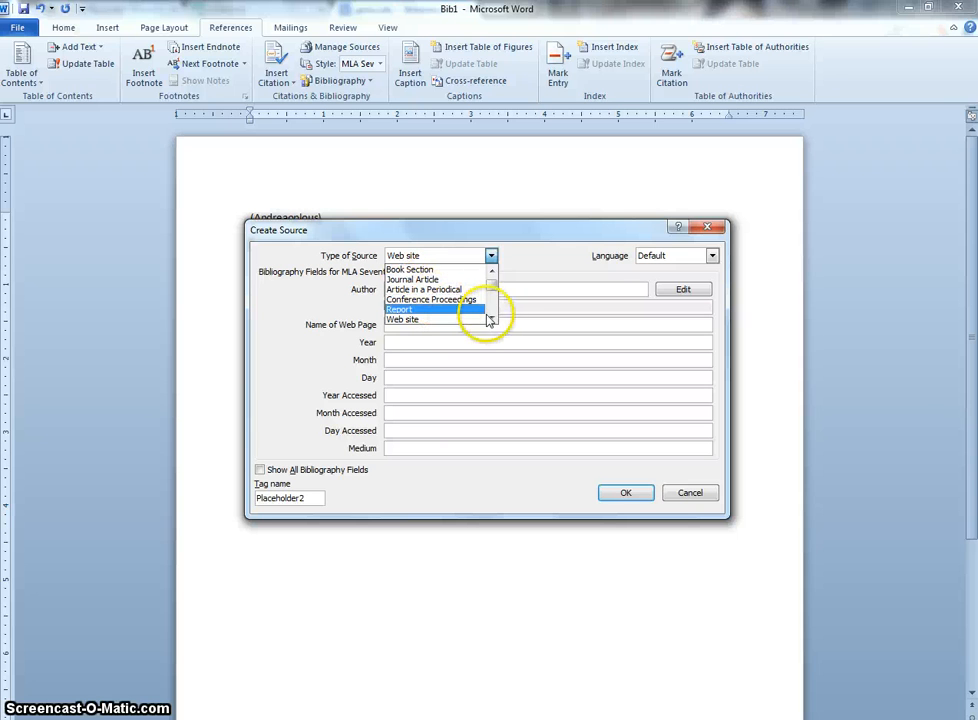
scroll(491, 322, down, 4)
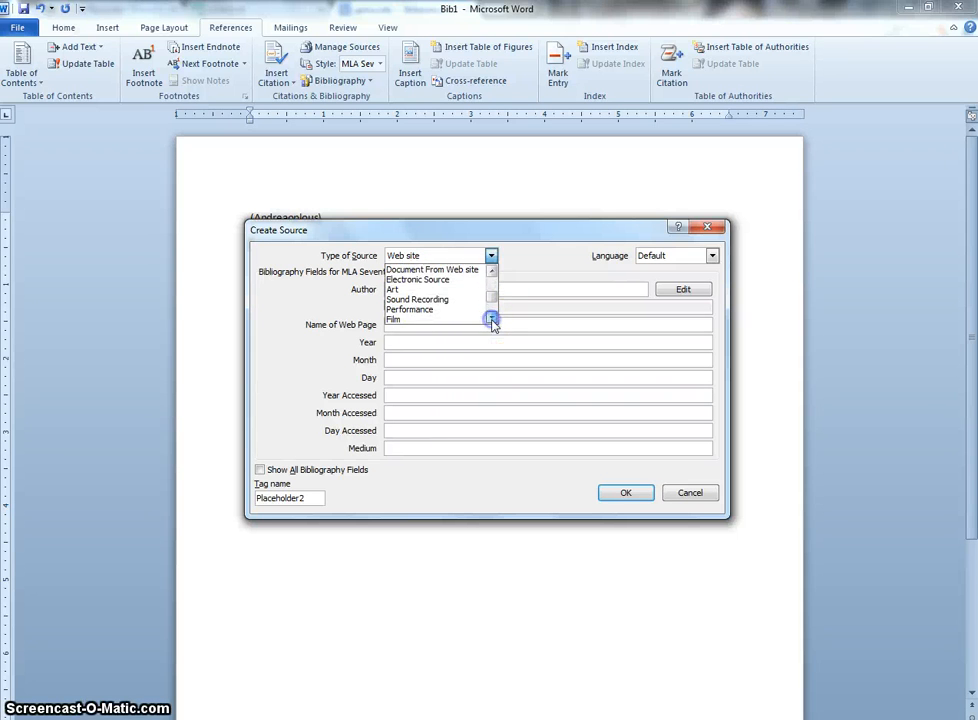
click(491, 318)
click(424, 292)
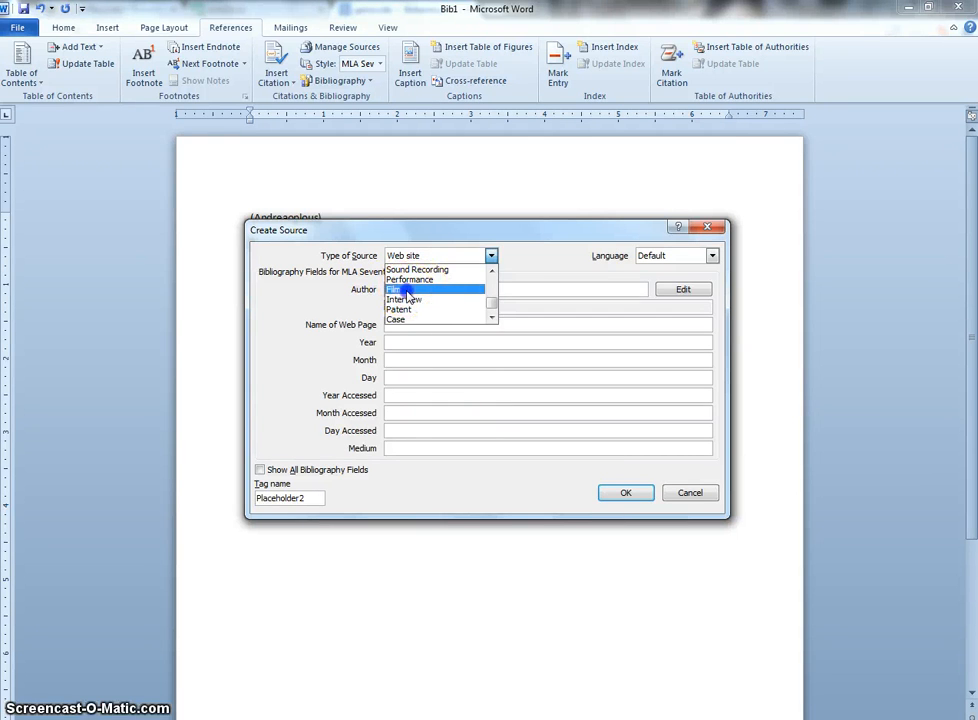
click(407, 290)
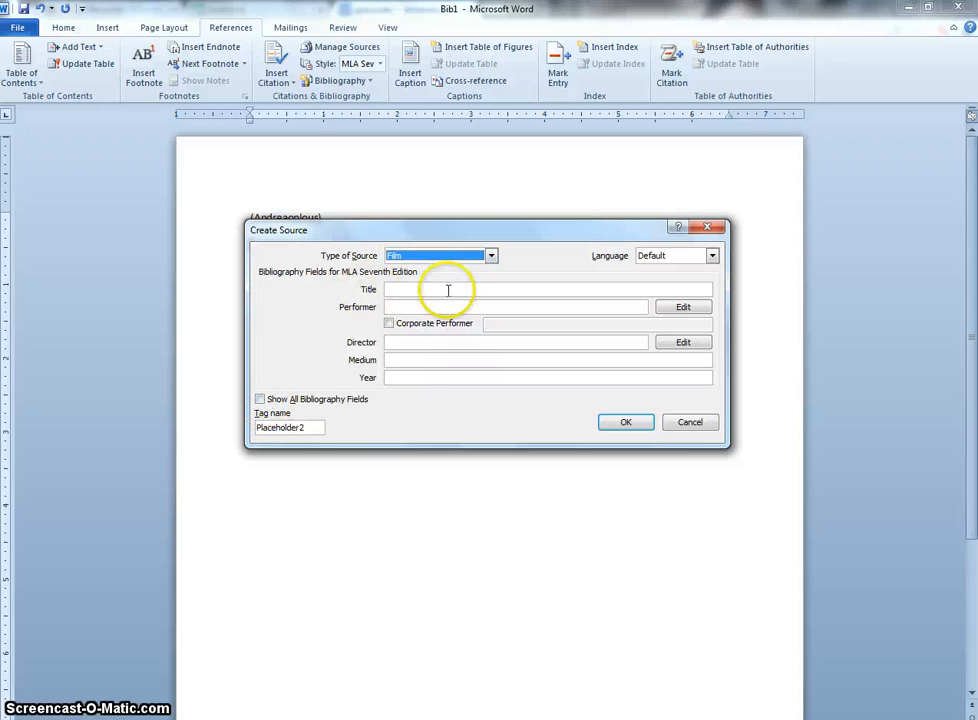
Step: Show all bibliography fields for the Film source, look through them, and cancel the source
click(260, 399)
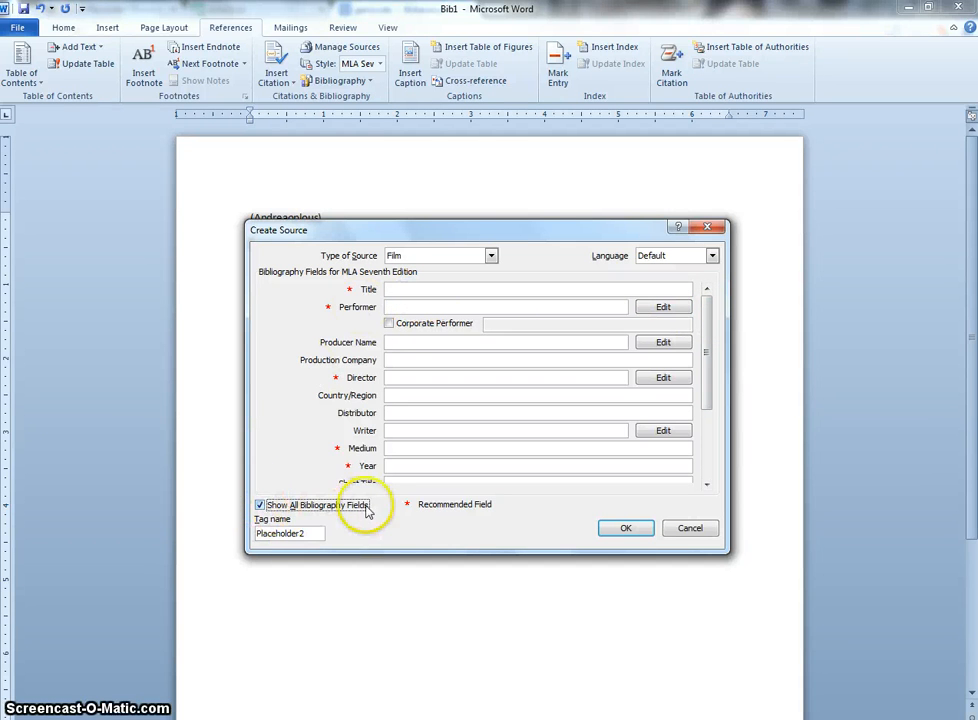
click(705, 419)
click(706, 338)
click(680, 533)
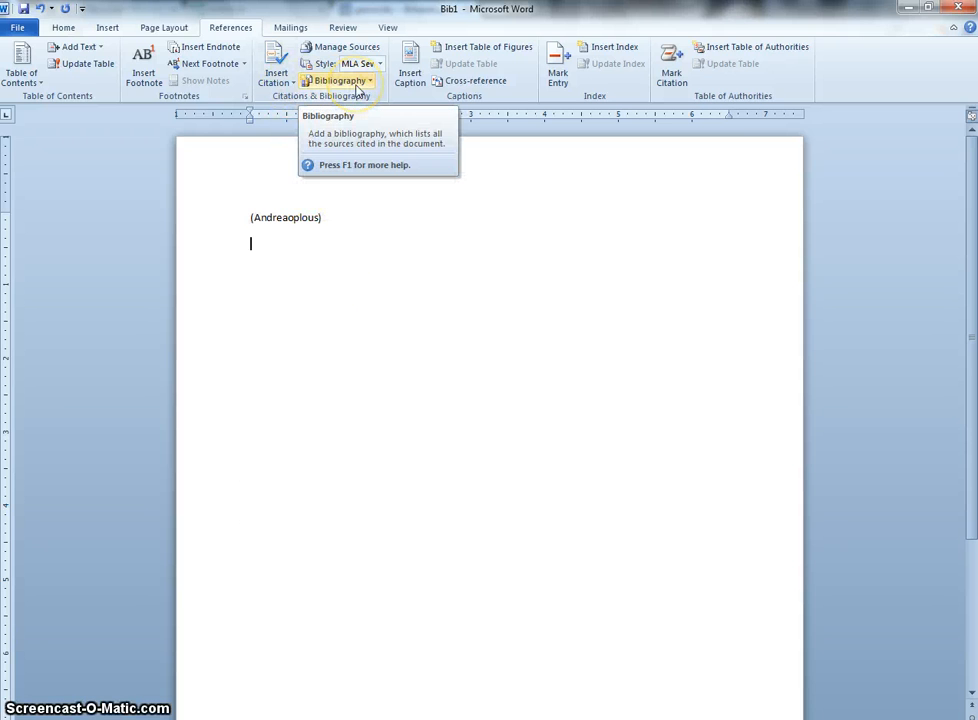
Step: Insert the built-in Bibliography layout on the empty line below the in-text citation
click(262, 198)
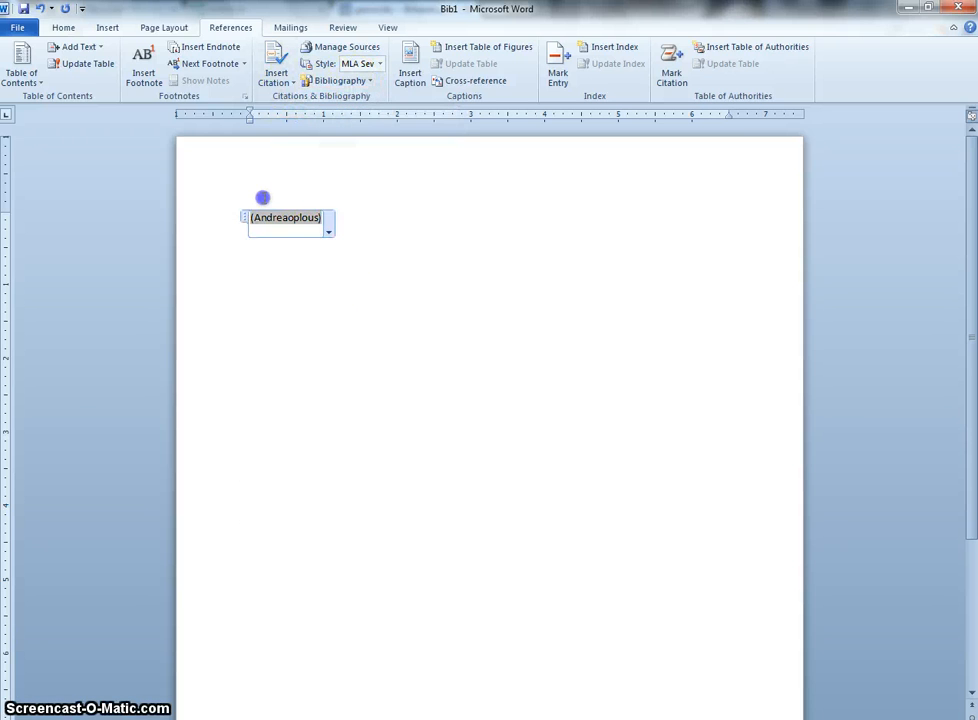
click(381, 265)
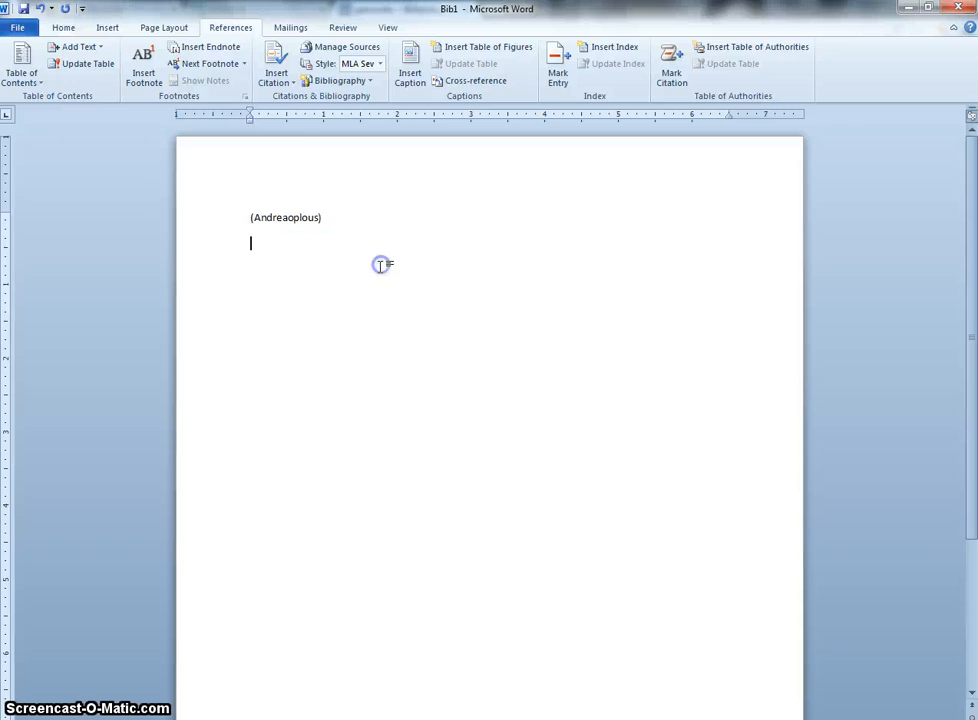
click(369, 83)
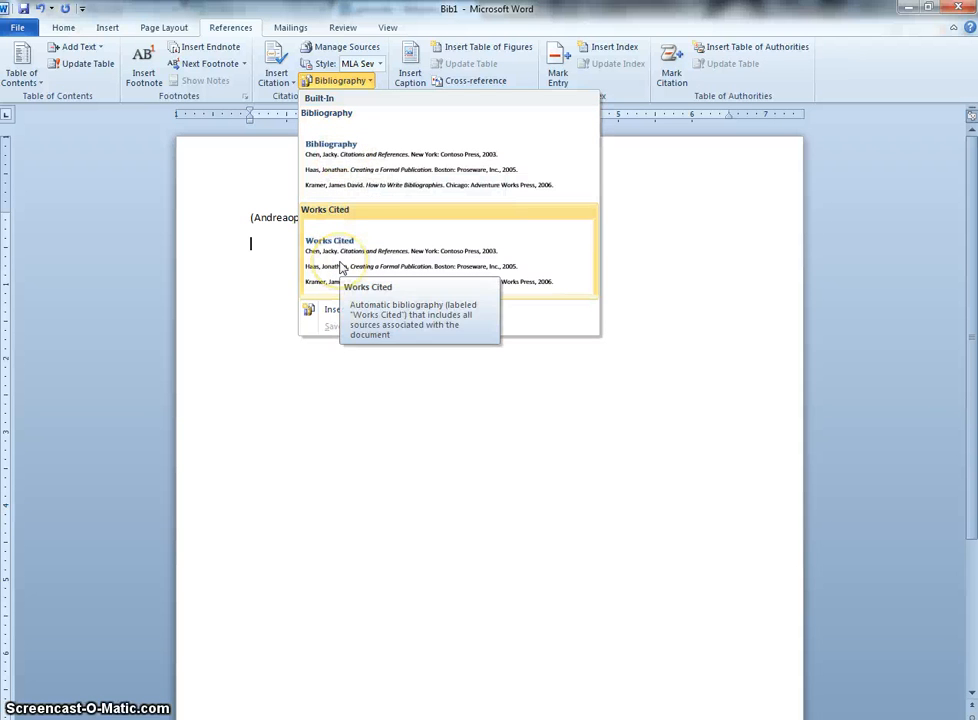
click(350, 158)
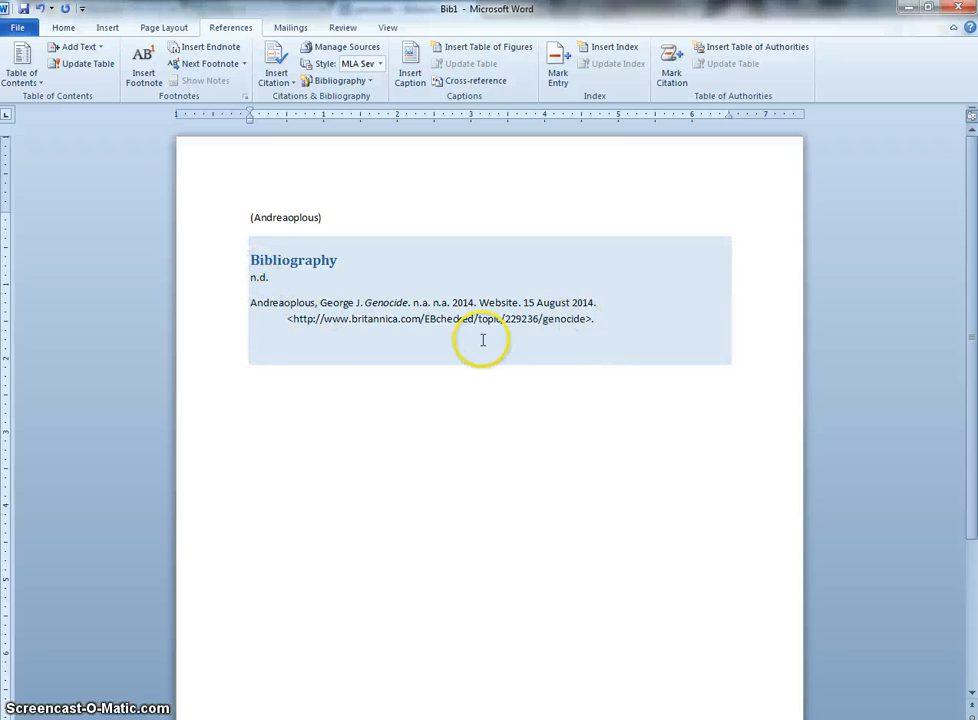
Step: Delete the in-text citation above the inserted Bibliography
click(362, 388)
drag(331, 209, 201, 212)
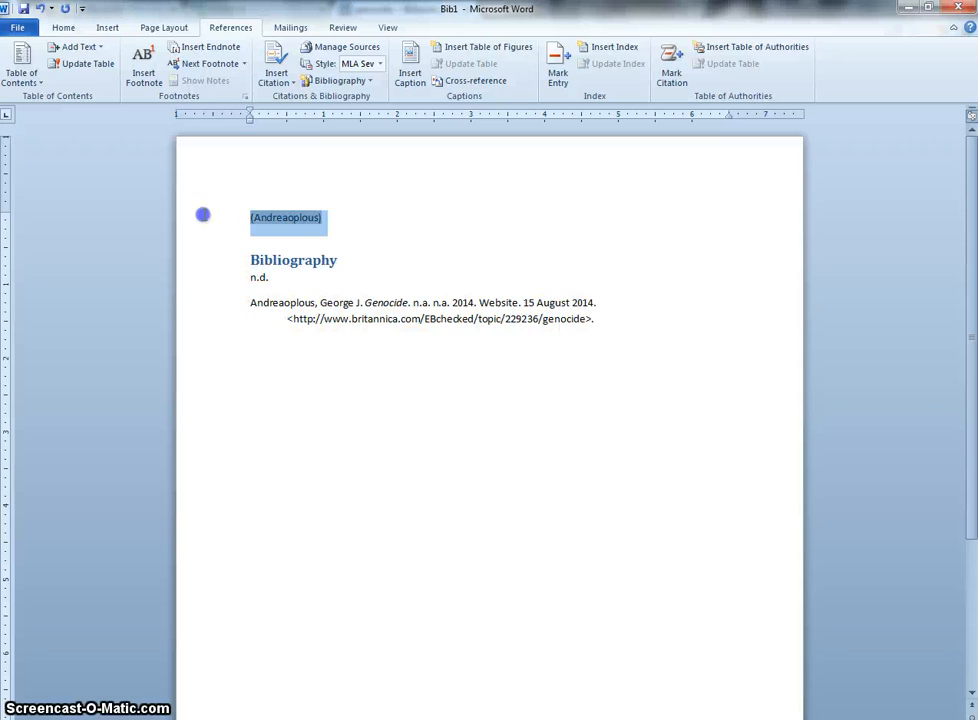
key(Delete)
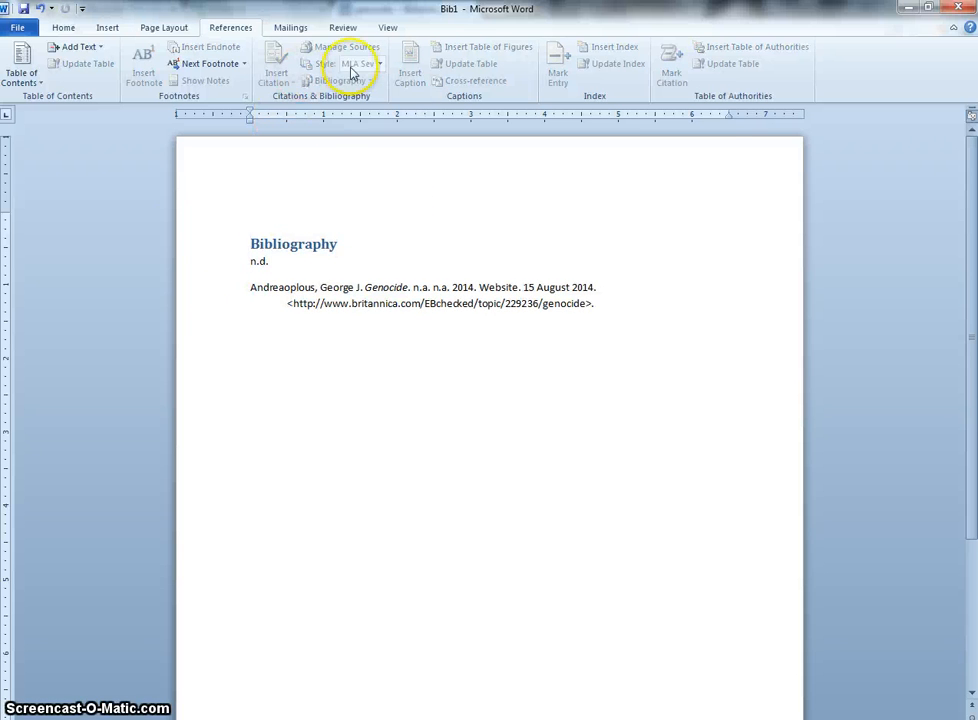
Step: Update the citations and bibliography in the inserted Bibliography block, and deselect the block
click(568, 257)
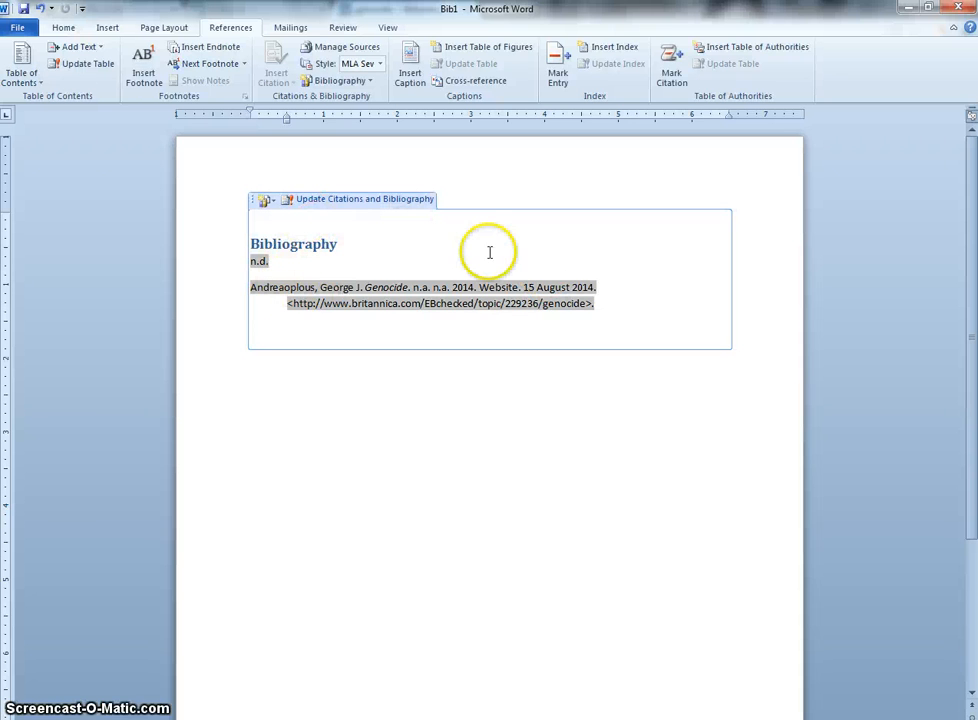
click(312, 201)
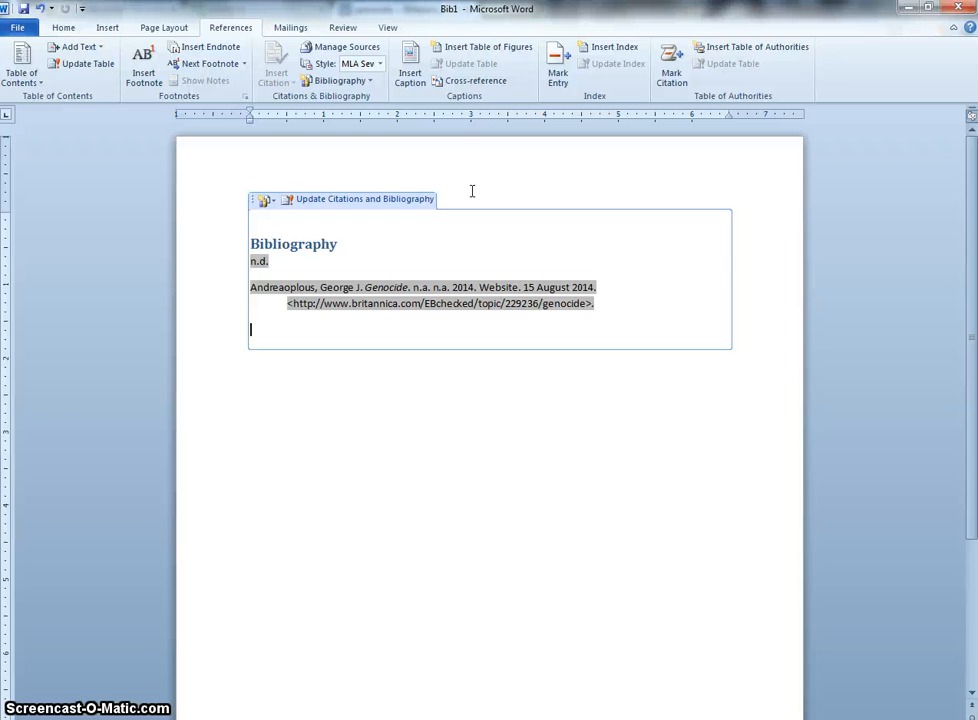
click(288, 168)
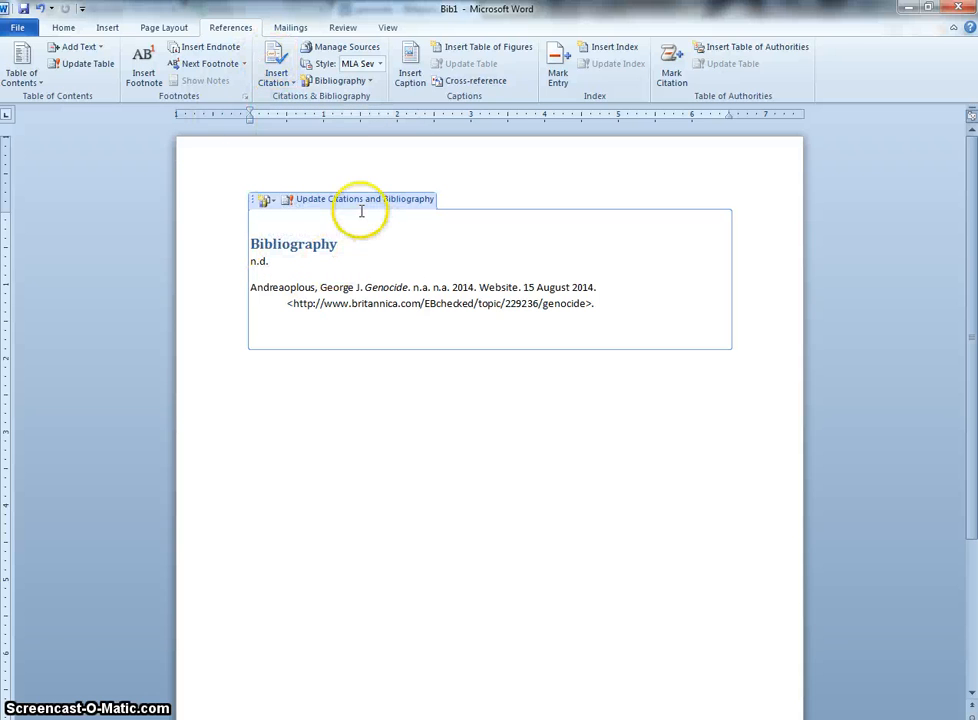
click(331, 205)
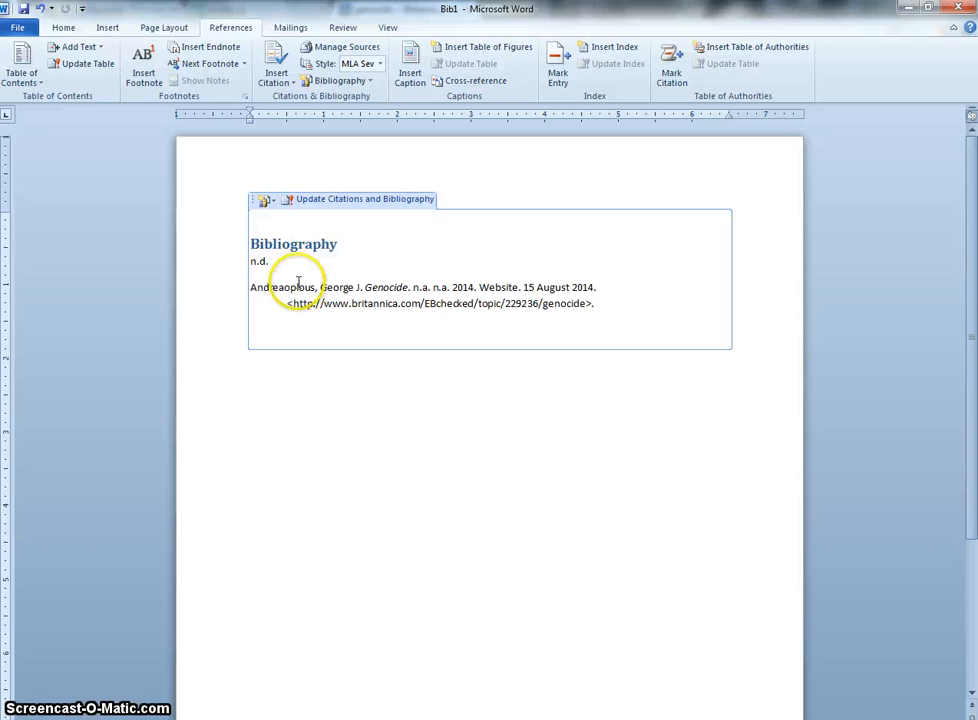
click(225, 264)
click(435, 169)
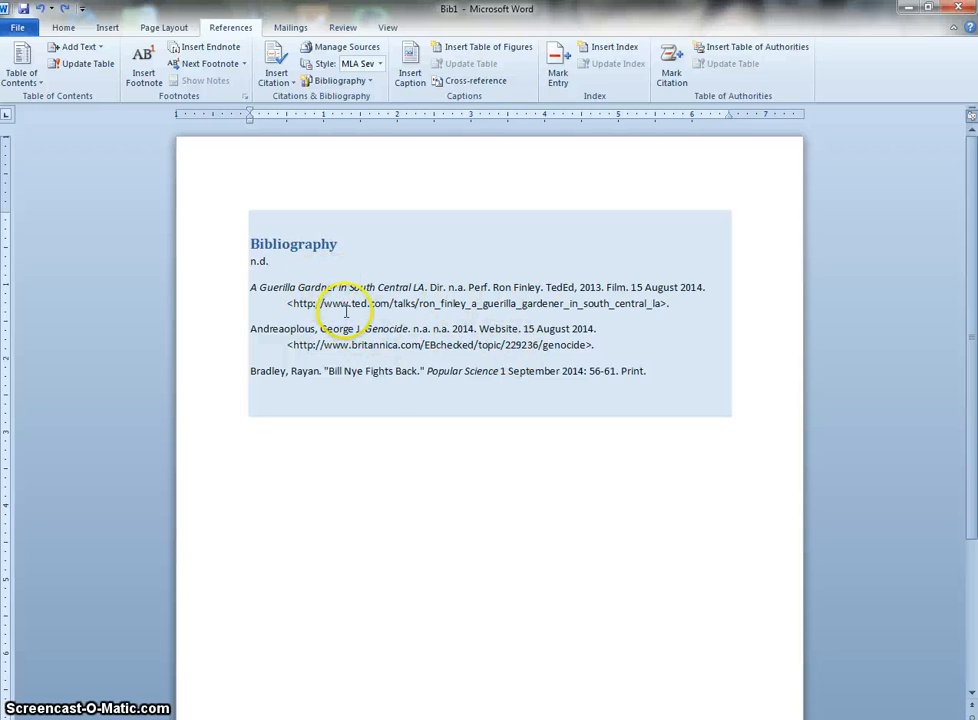
Step: Add the indented annotation "This is a film I watched with great information about food deserts in Los Angeles." under the TED film entry
click(673, 304)
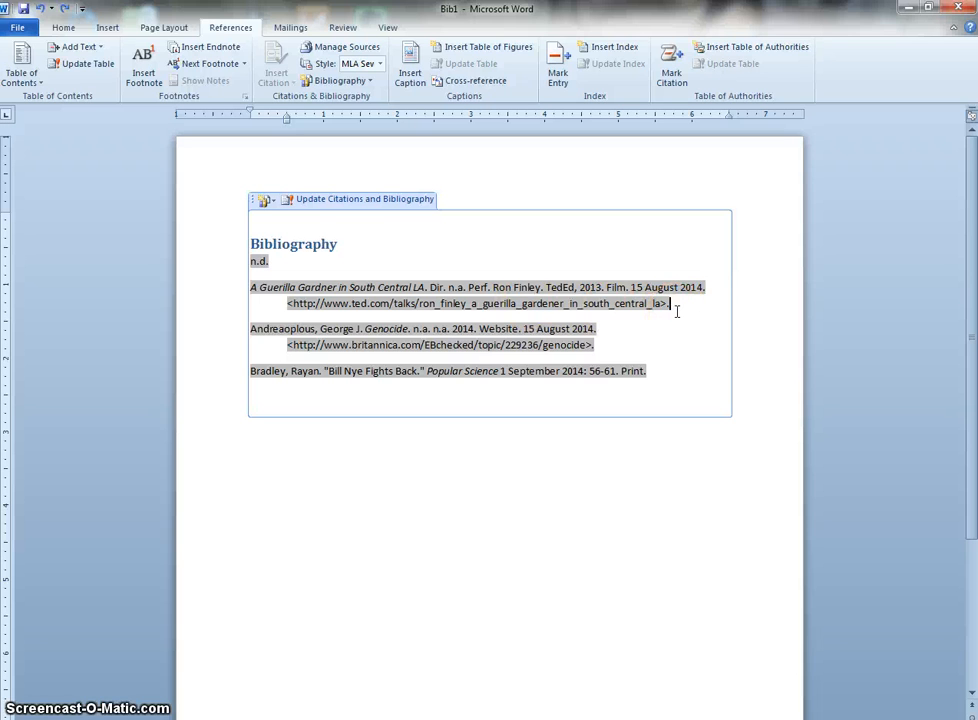
key(Return)
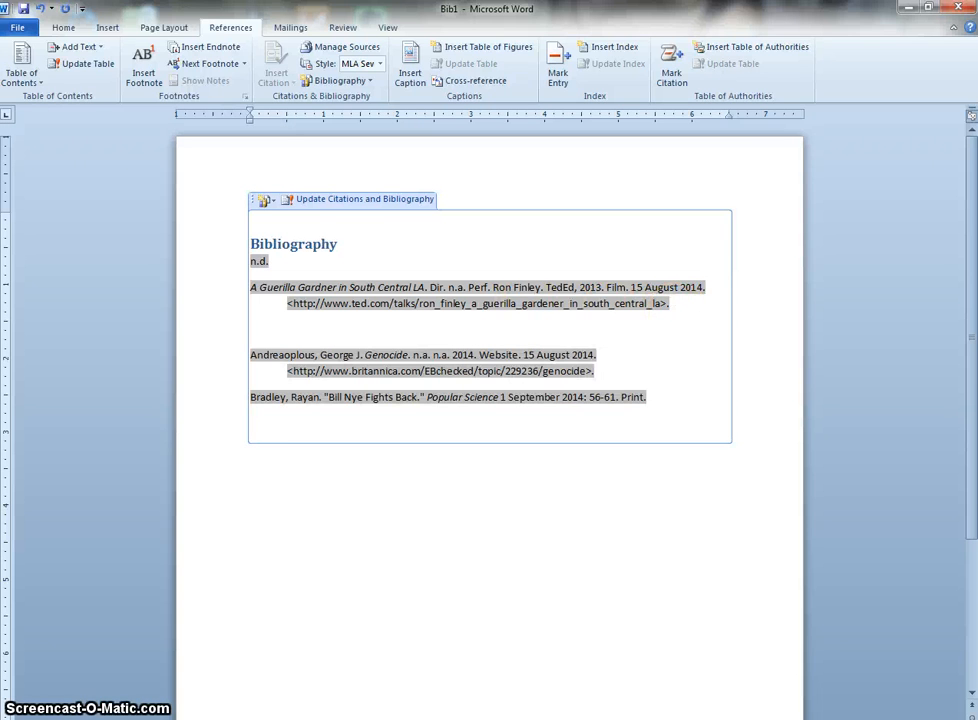
key(Tab)
text(his is an)
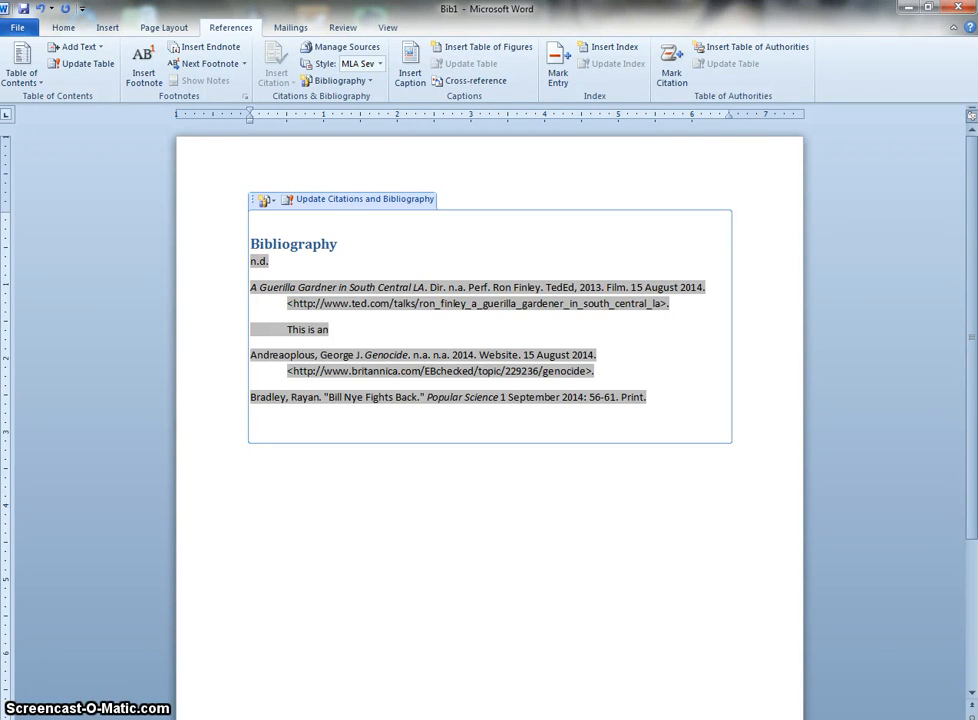
key(BackSpace)
text( film I wat)
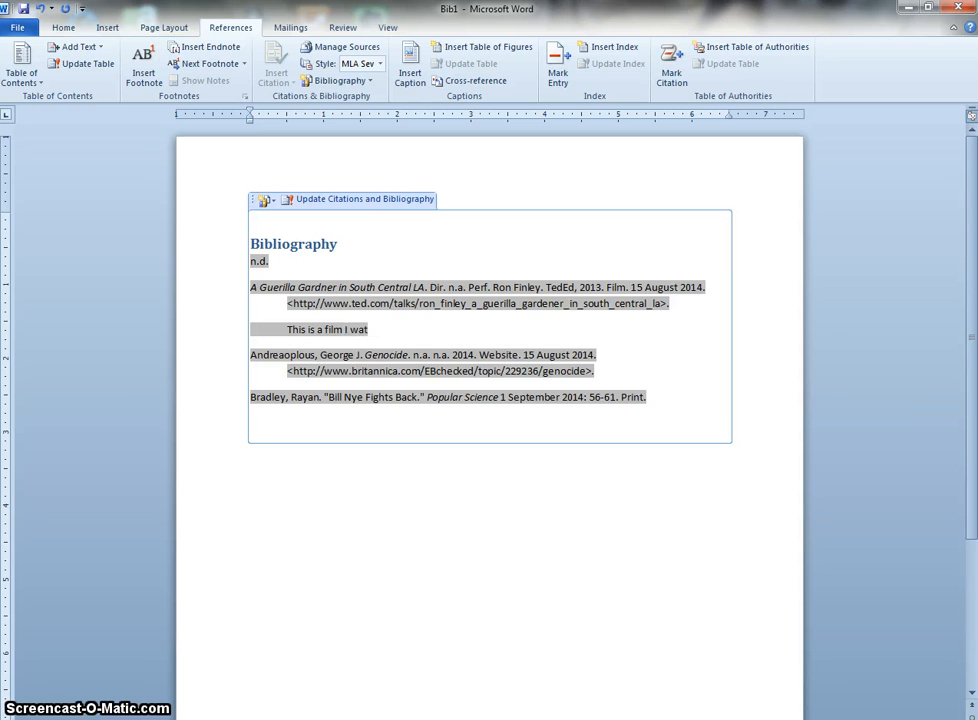
text(ched with great i)
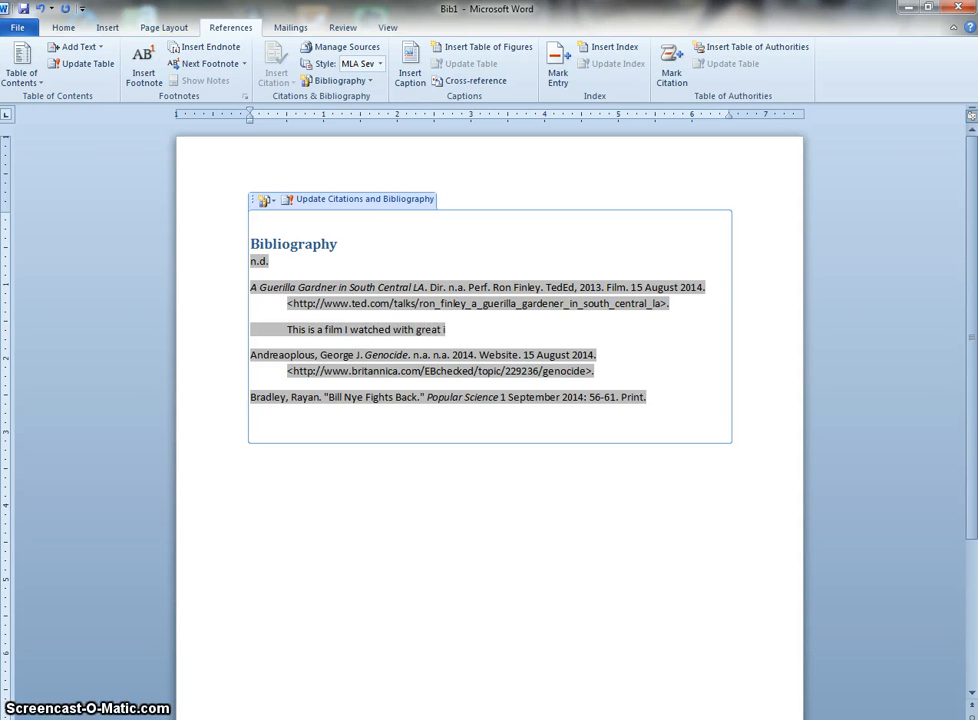
text(nformation about food)
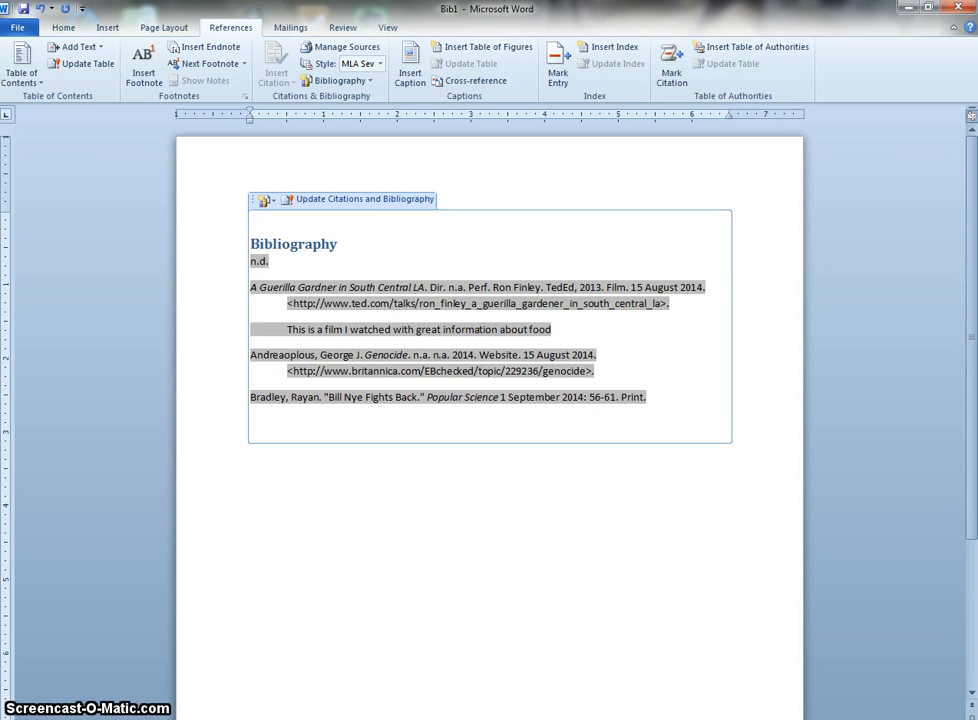
text( deserts in Los Angeles.)
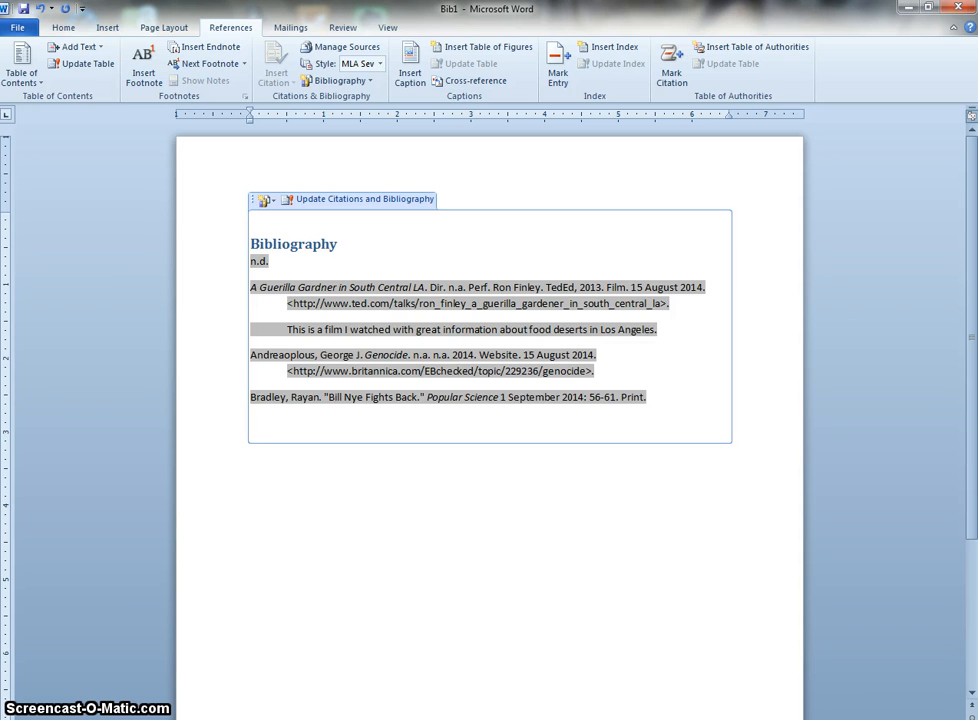
Step: Add the indented annotation "Add an annotation." under the Britannica Genocide entry
click(617, 374)
key(Return)
key(Tab)
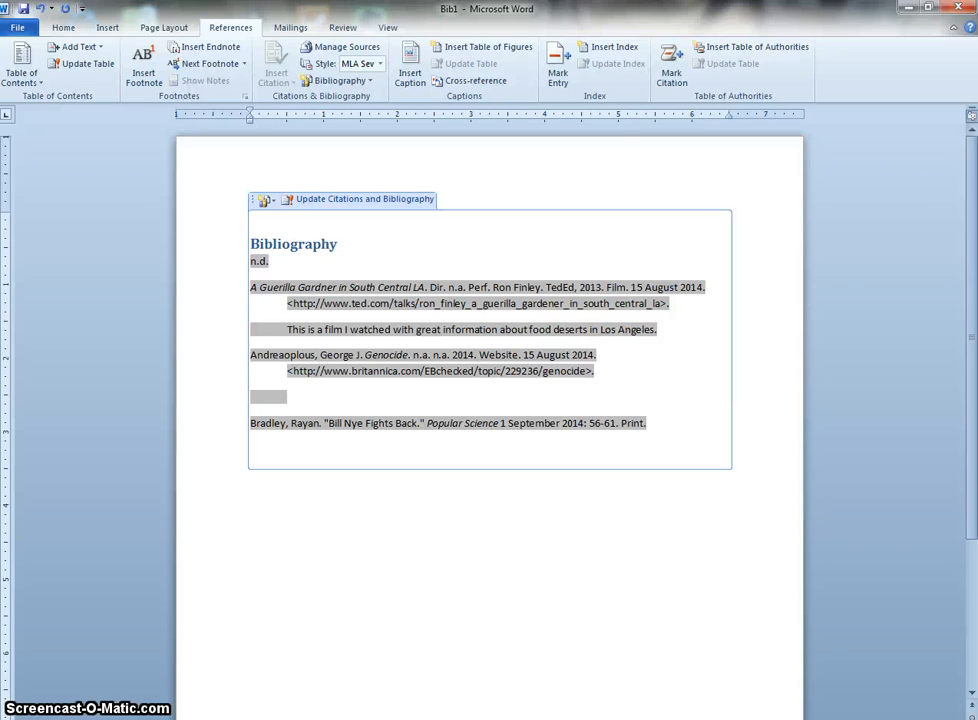
text(A)
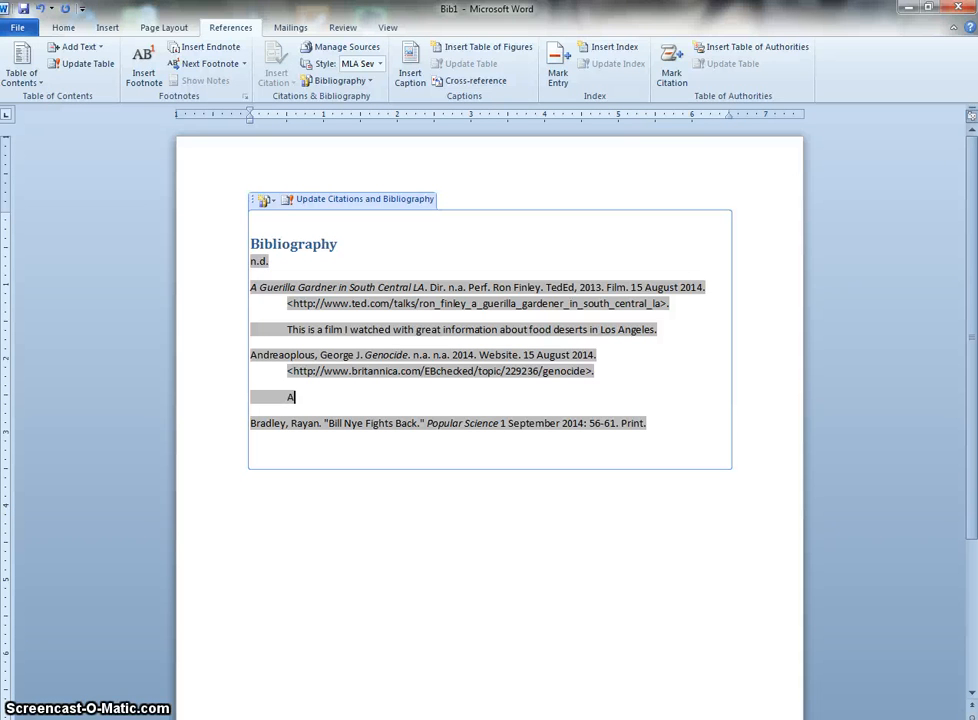
text(dd an anootation)
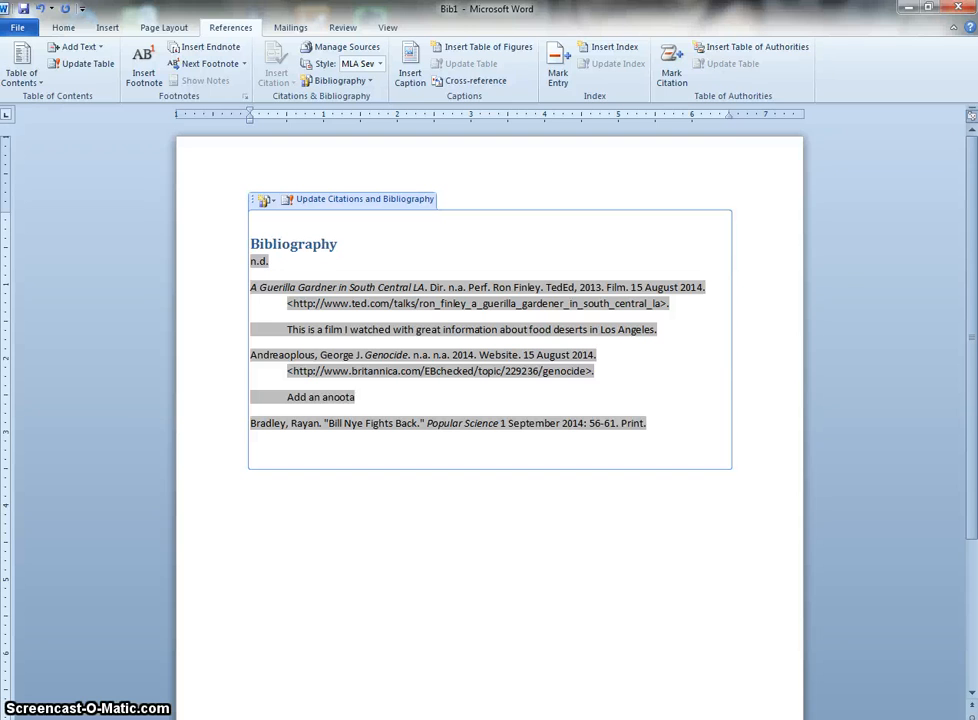
key(BackSpace)
key(BackSpace)
key(BackSpace)
key(BackSpace)
key(BackSpace)
key(BackSpace)
key(BackSpace)
key(BackSpace)
text(notation.)
Step: Add two blank lines below the Bibliography block
click(447, 513)
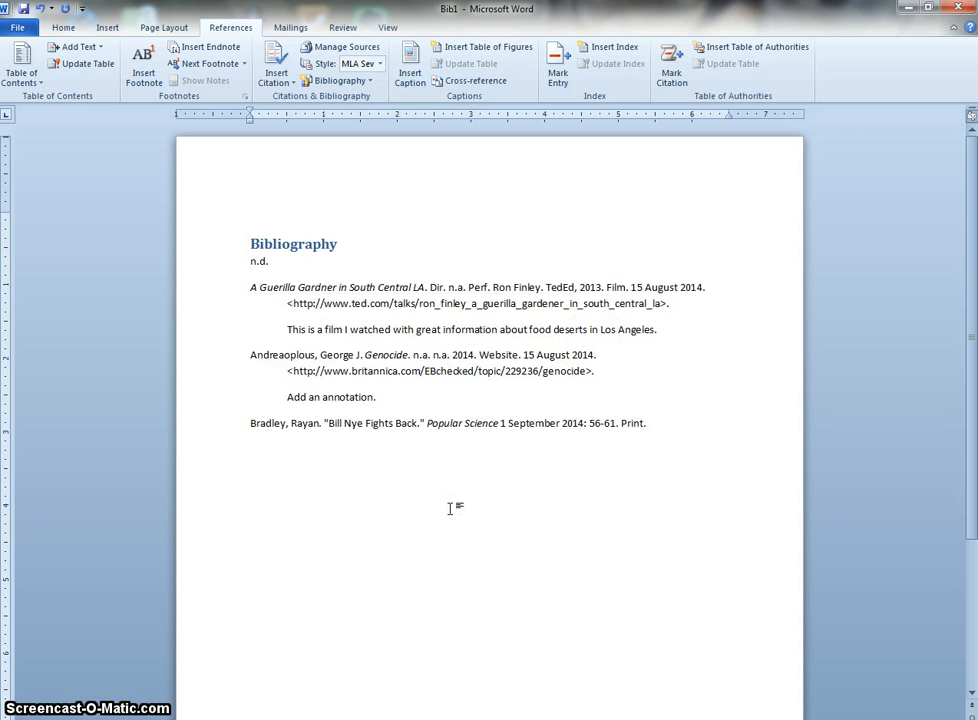
key(Return)
key(Return)
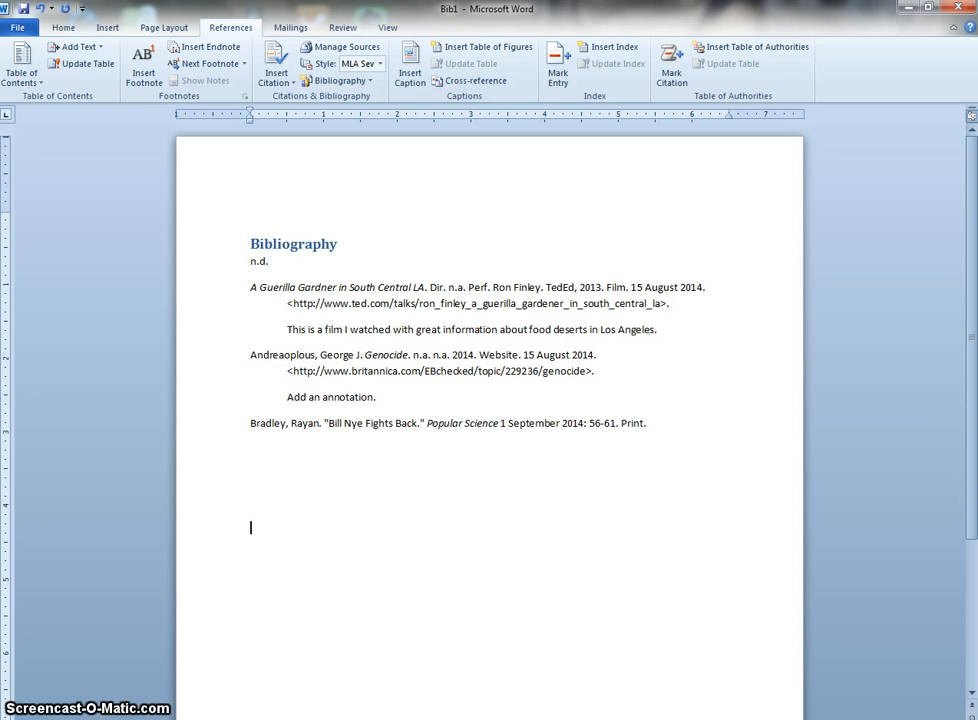